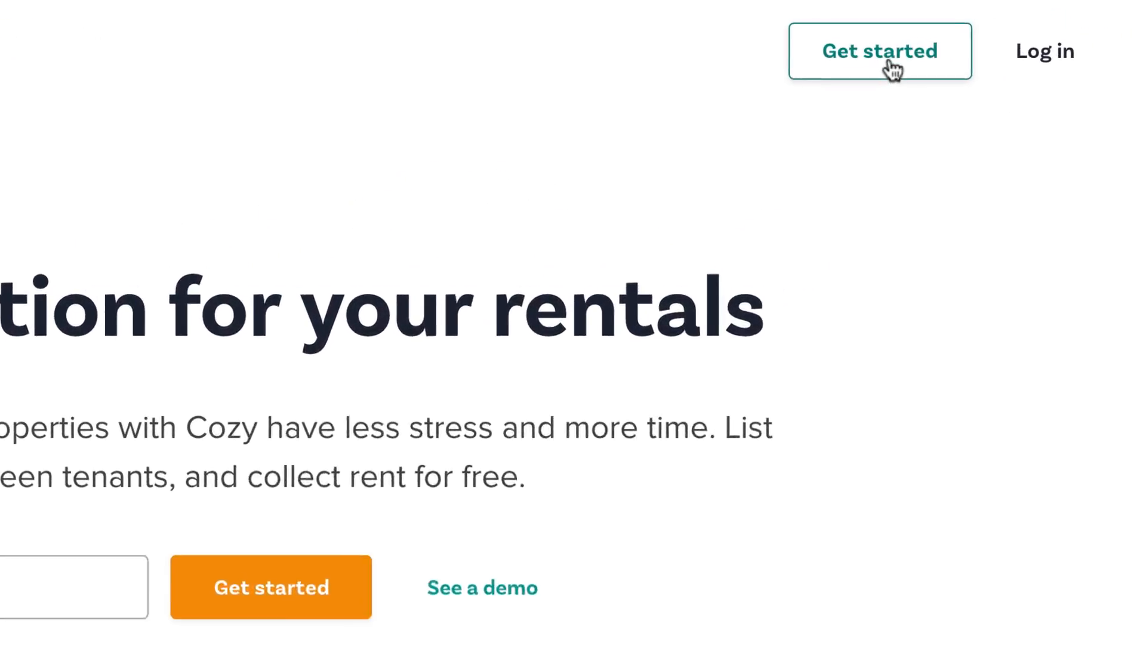
Step: Start a new rental listing and choose to create a new property for it
left_click(833, 84)
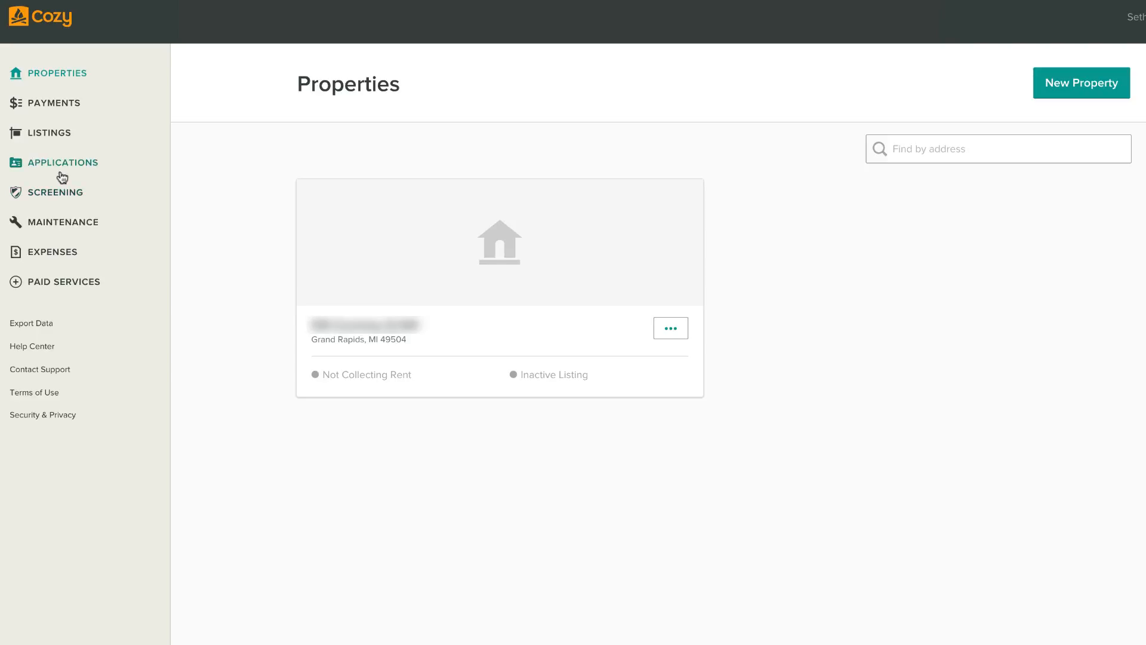
left_click(60, 142)
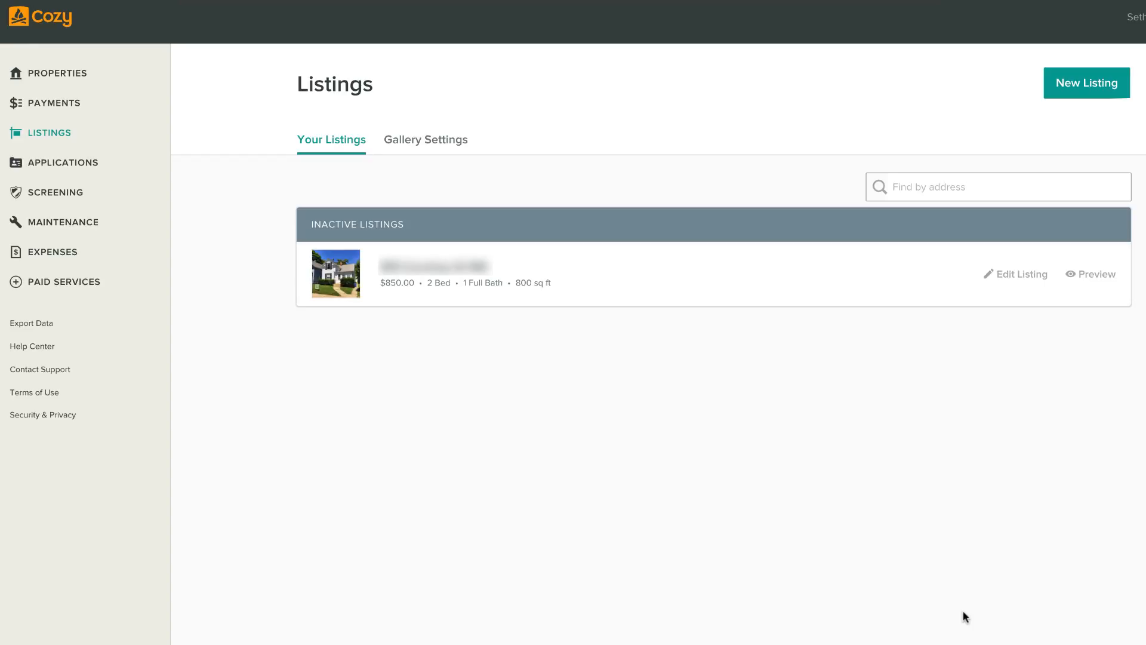
left_click(1094, 88)
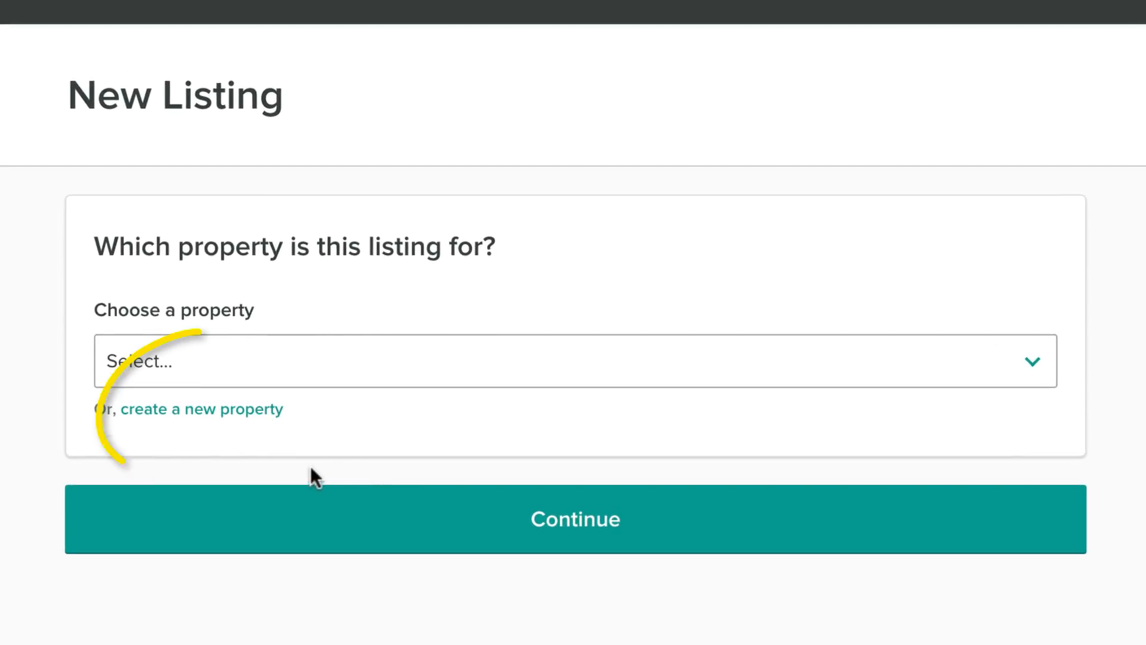
left_click(210, 418)
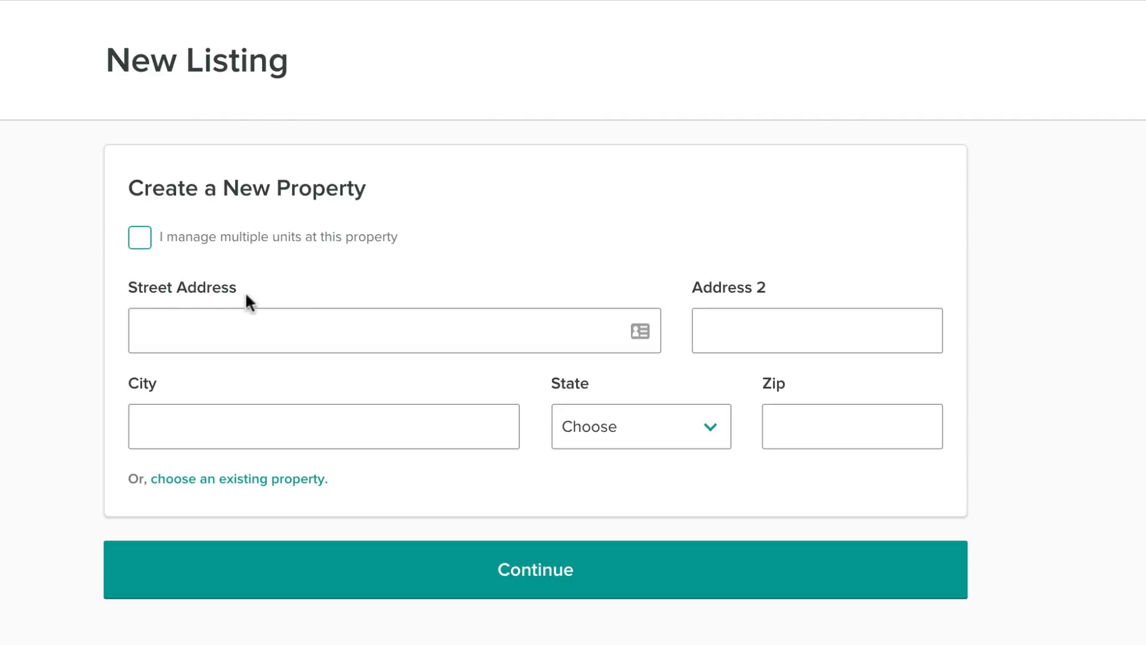
Step: Create the property as a multi-unit one with its street address, city, state and zip, naming the unit A
left_click(140, 238)
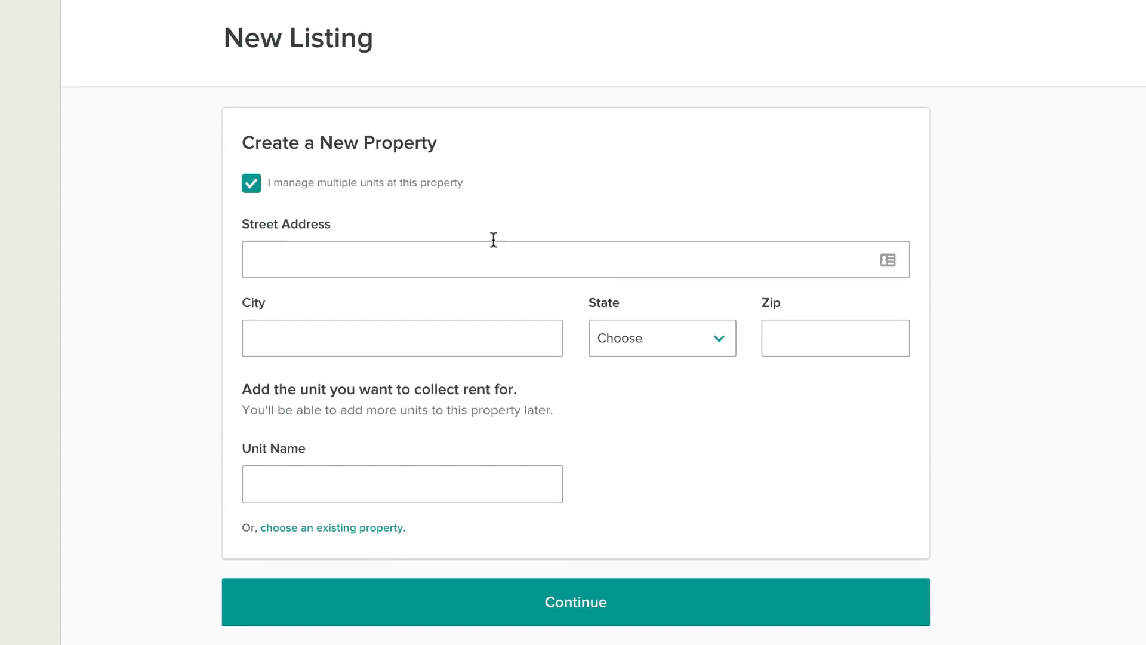
left_click(494, 258)
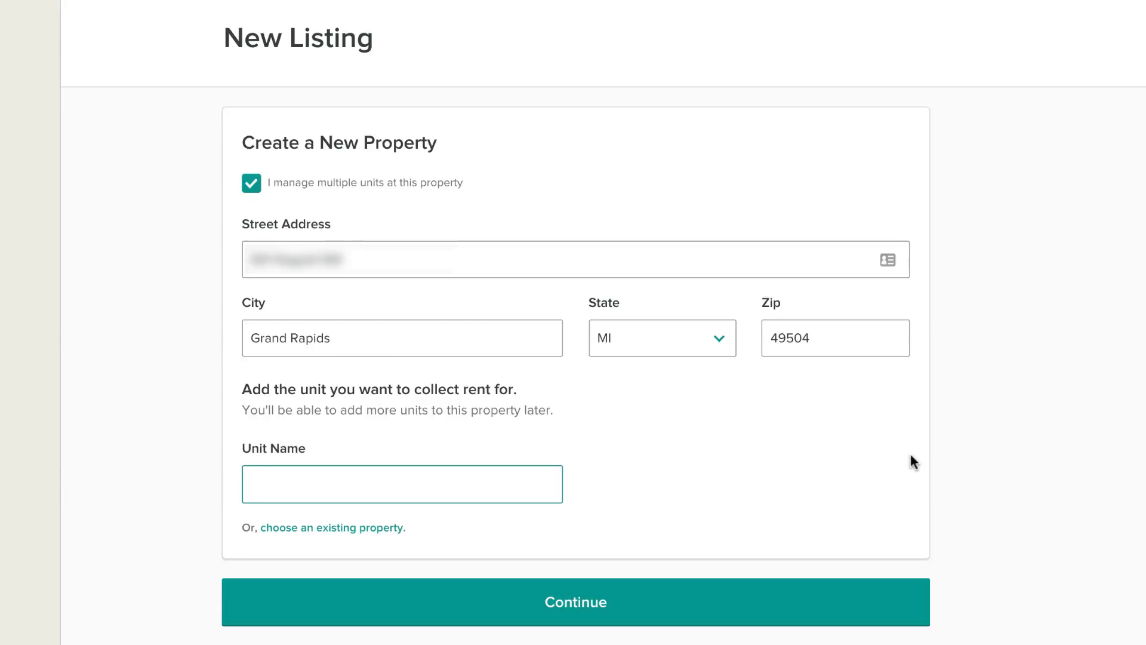
type("A")
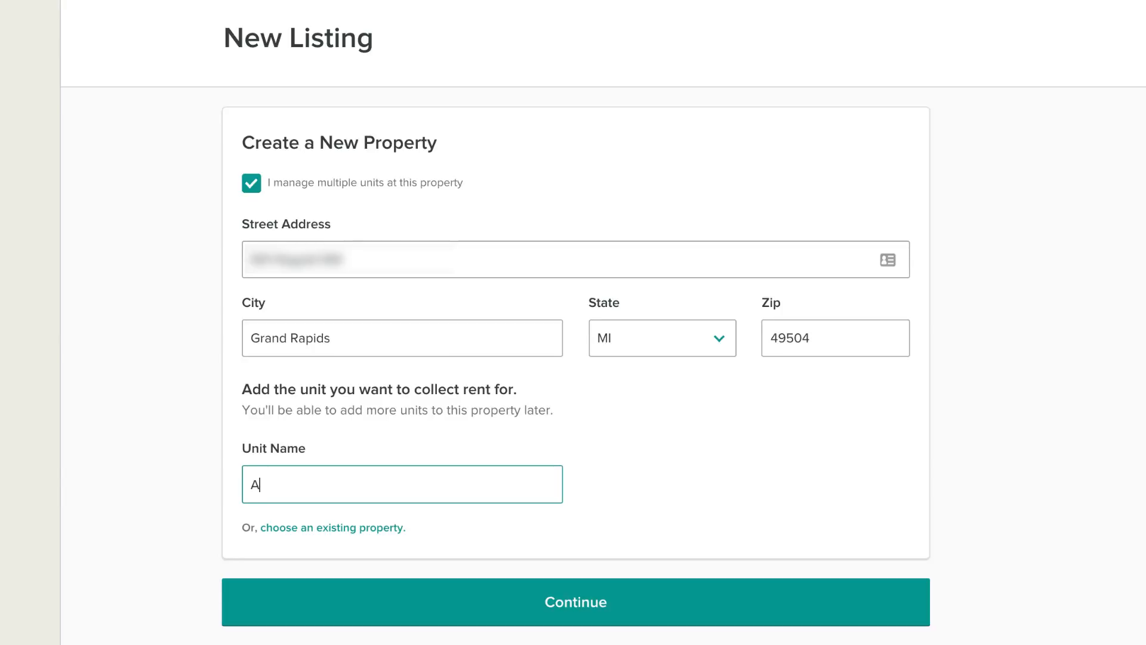
left_click(607, 599)
Step: Set the property type to Duplex/Triplex/Townhouse with 2 bedrooms, 1 full bathroom and 1 half bathroom
left_click(899, 280)
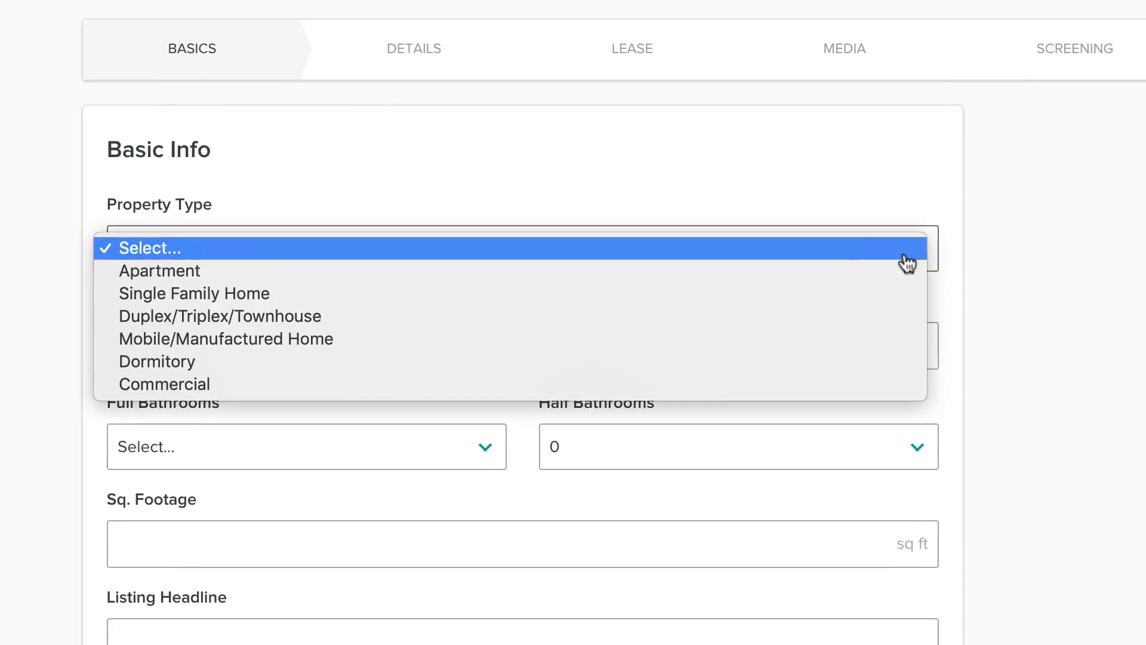
left_click(850, 316)
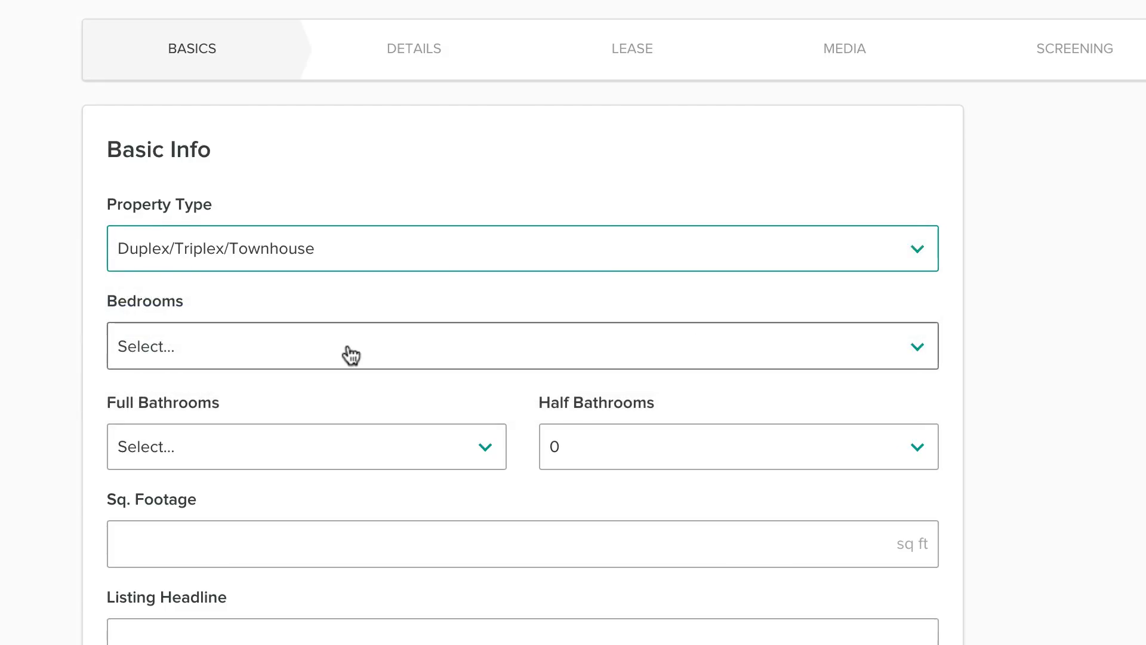
left_click(403, 357)
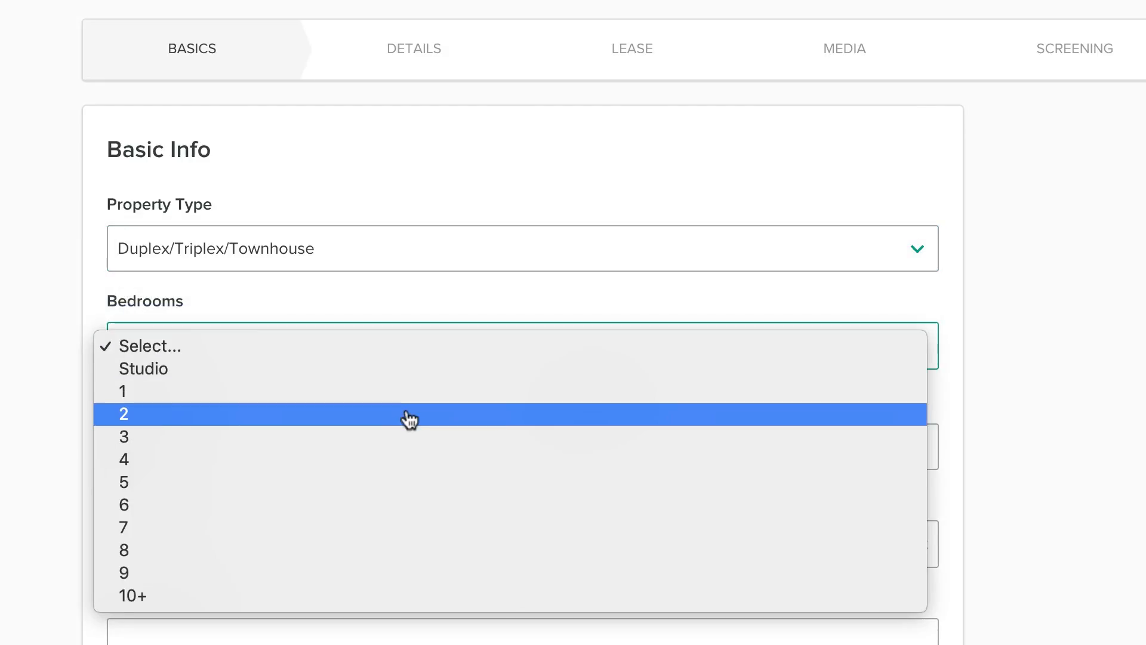
left_click(408, 417)
left_click(432, 452)
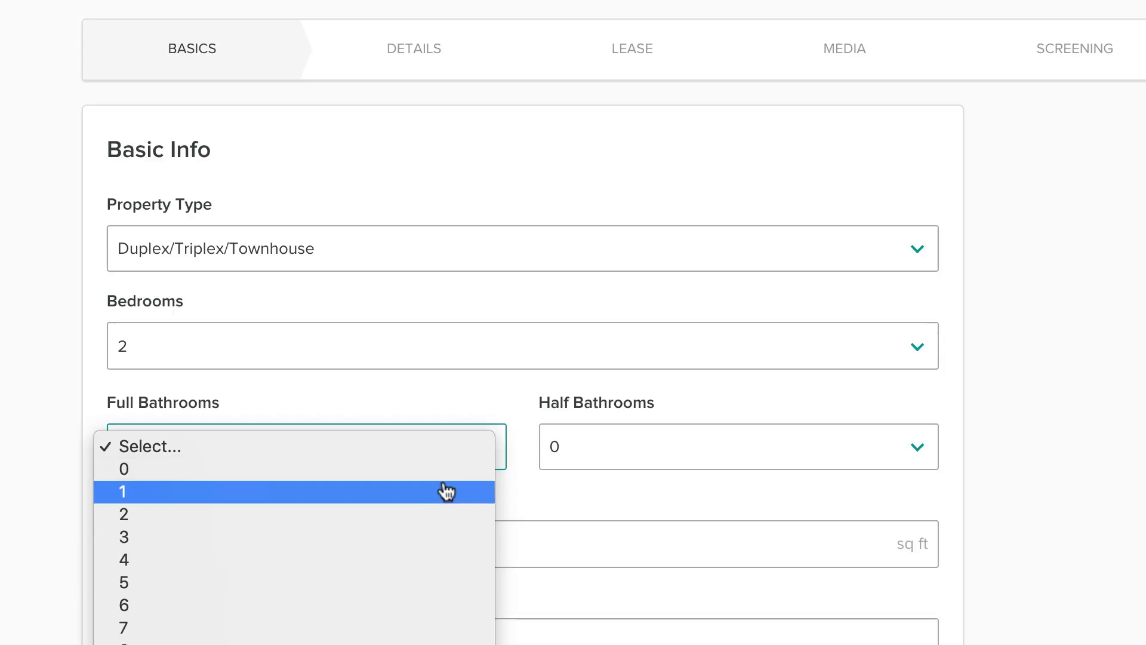
left_click(447, 490)
left_click(754, 455)
left_click(756, 469)
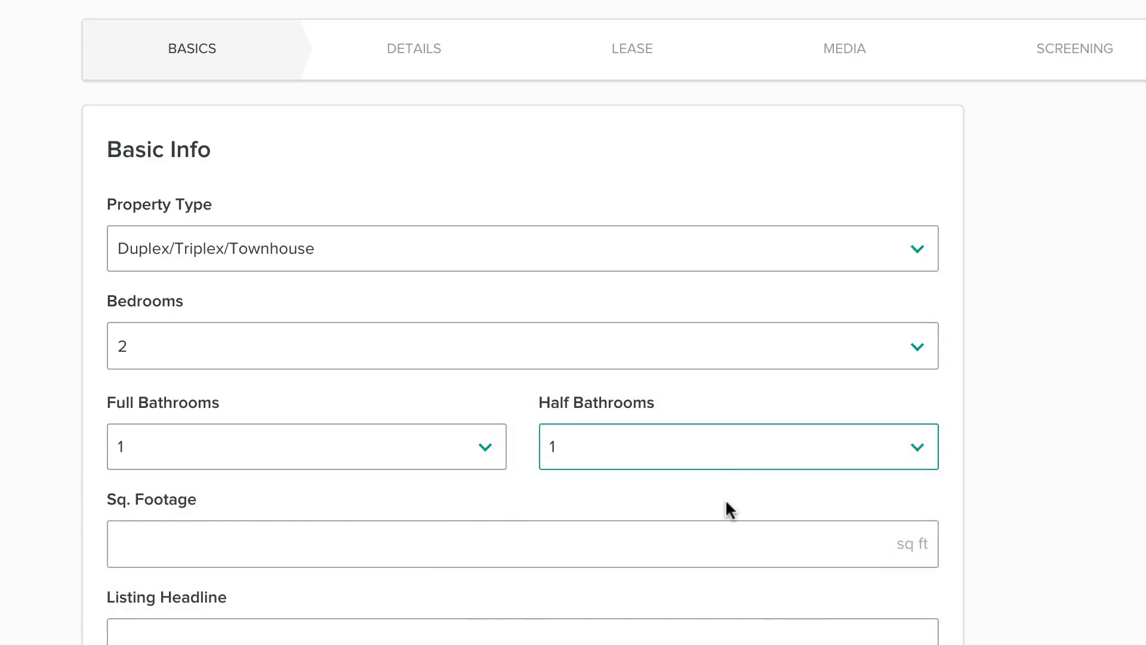
Step: Enter 800 sq ft as the square footage and the headline "Beautiful 2 Bedroom Unit in West Grand"
left_click(832, 548)
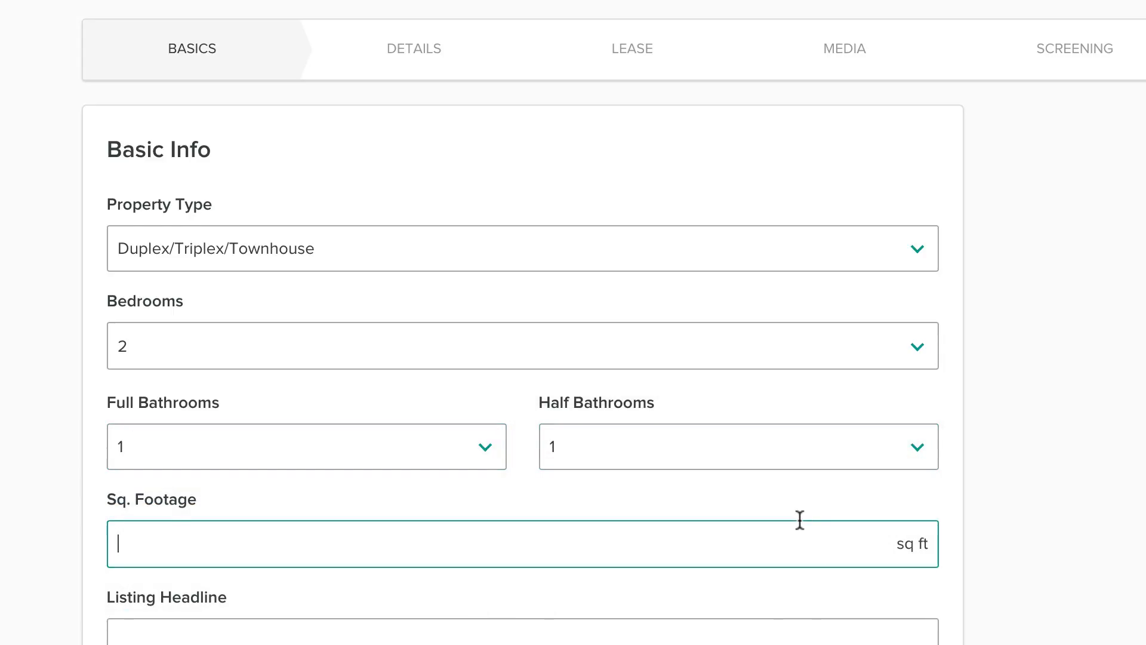
scroll(819, 549, "down", 7)
type("800")
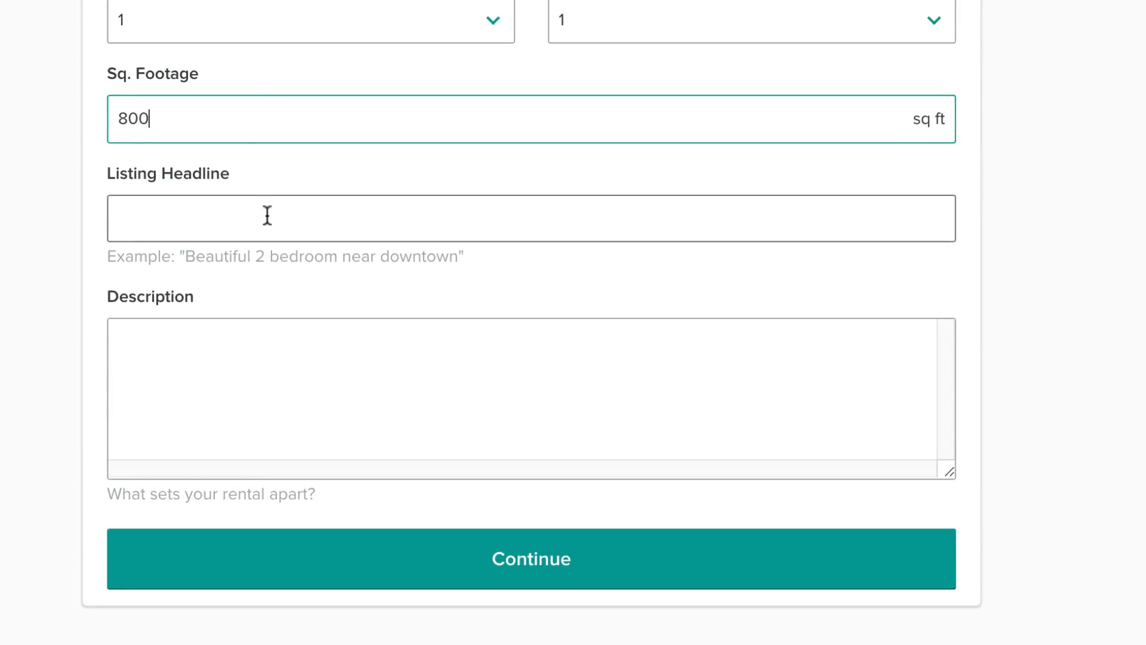
left_click(258, 212)
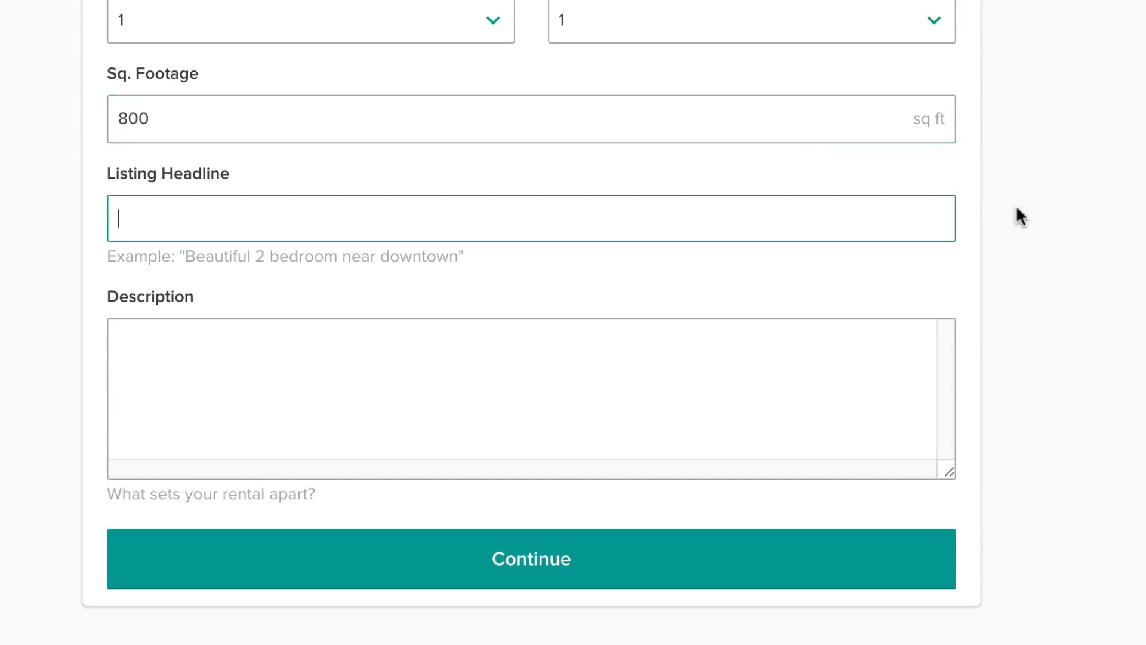
type("Beautiful 2 Bedroom Unit in West Grand")
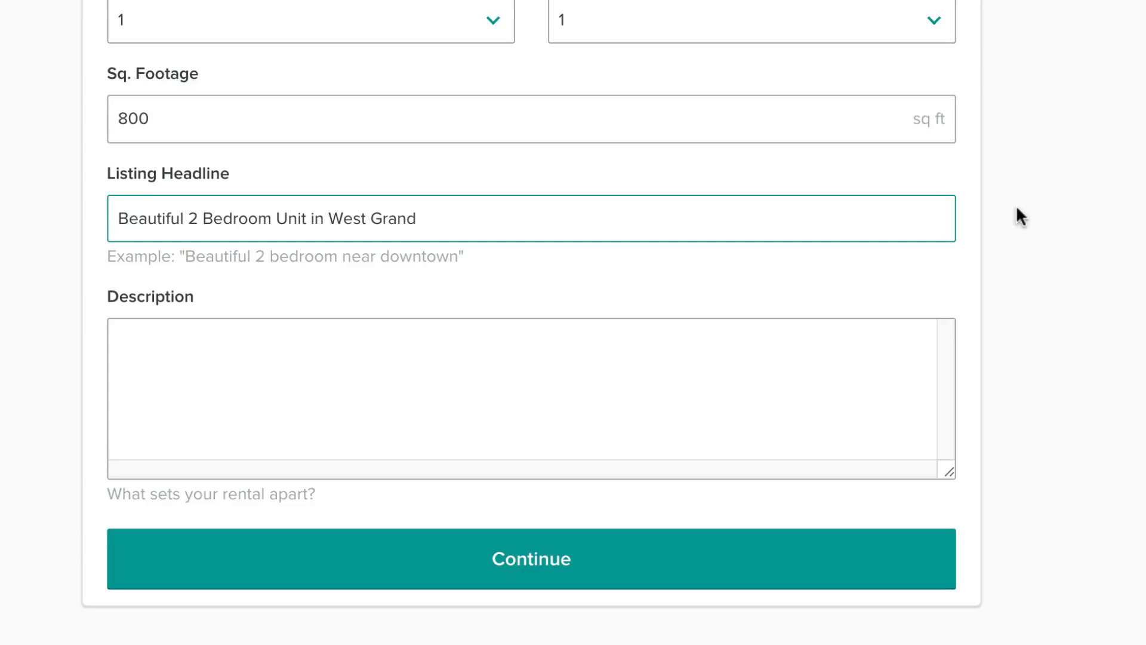
Step: Describe the rental as perfect for busy workers needing downtown Grand Rapids access, in great shape with easy parking and garage access, and submit the basics
left_click(679, 386)
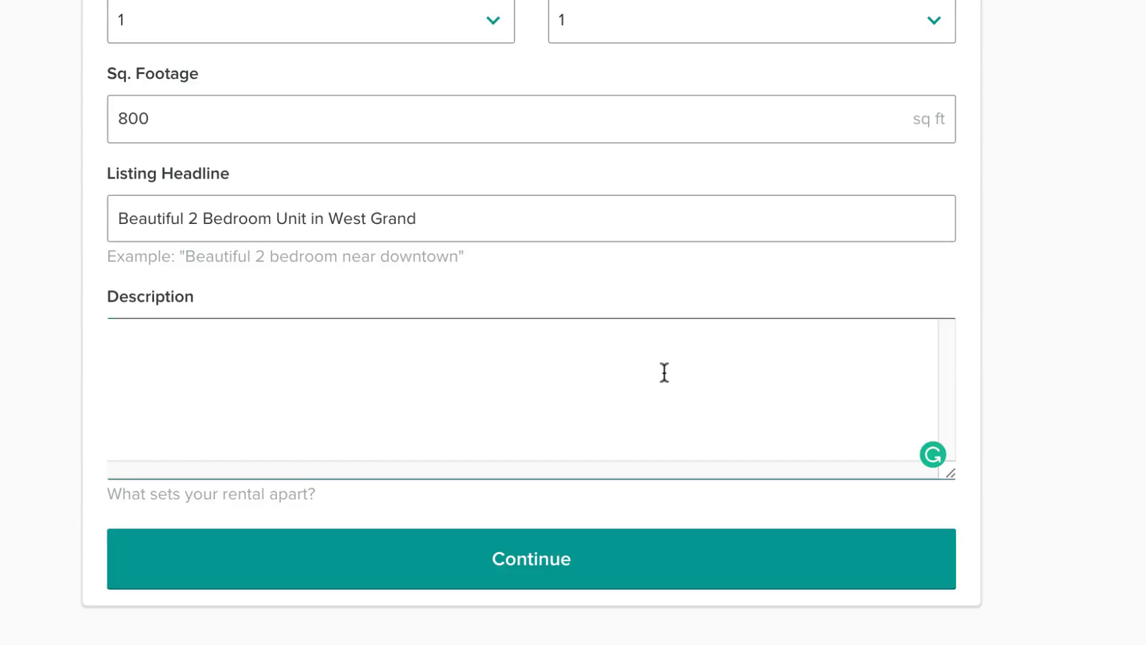
left_click(664, 373)
type("This is the perfect property for the busy, working individual in need of quick, convenient access to downtown Grand Rapids. This unit is in great shape and offers easy parking and garage access.")
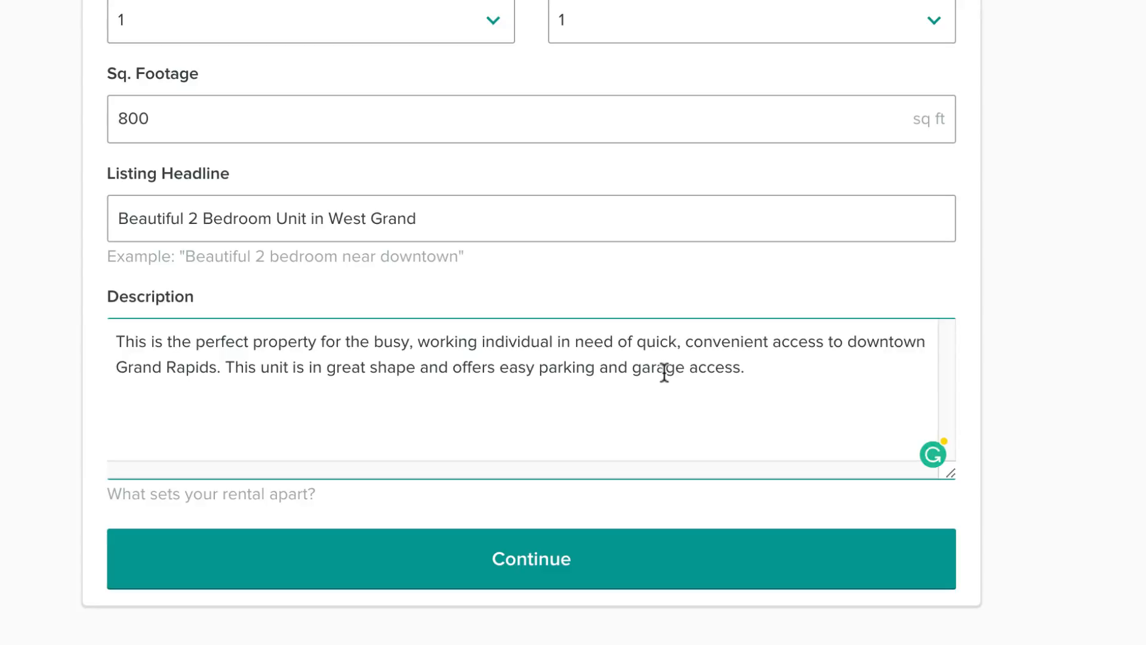
left_click(559, 560)
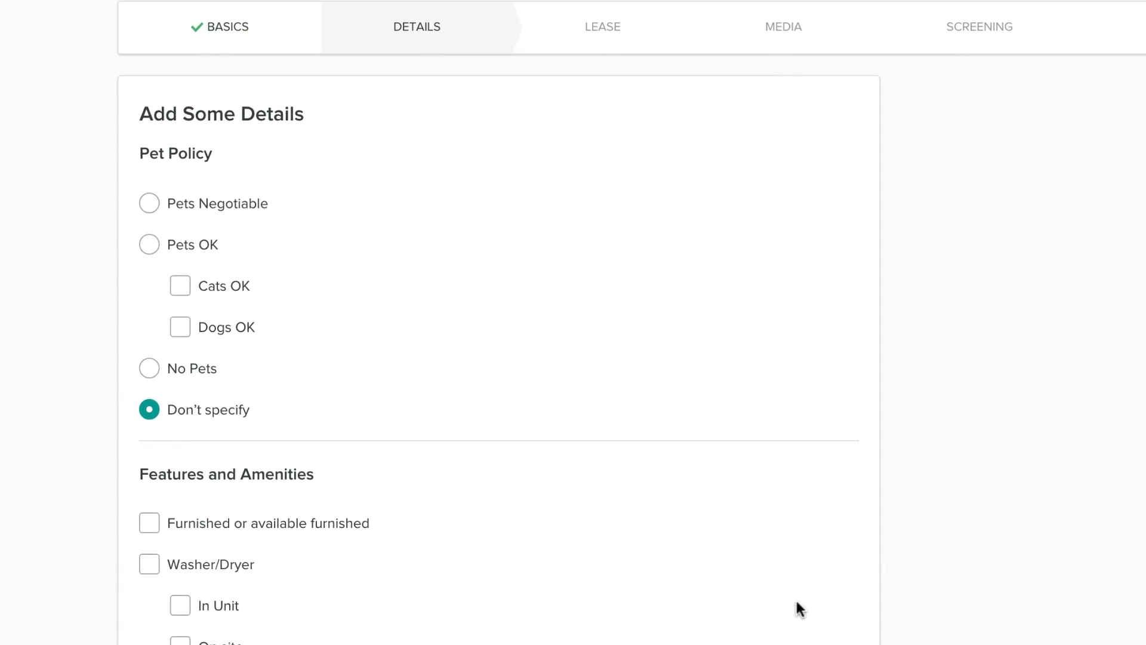
Step: Set the pet policy to Pets Negotiable and include Washer/Dryer among the amenities
scroll(798, 606, "down", 15)
scroll(800, 618, "up", 15)
left_click(150, 208)
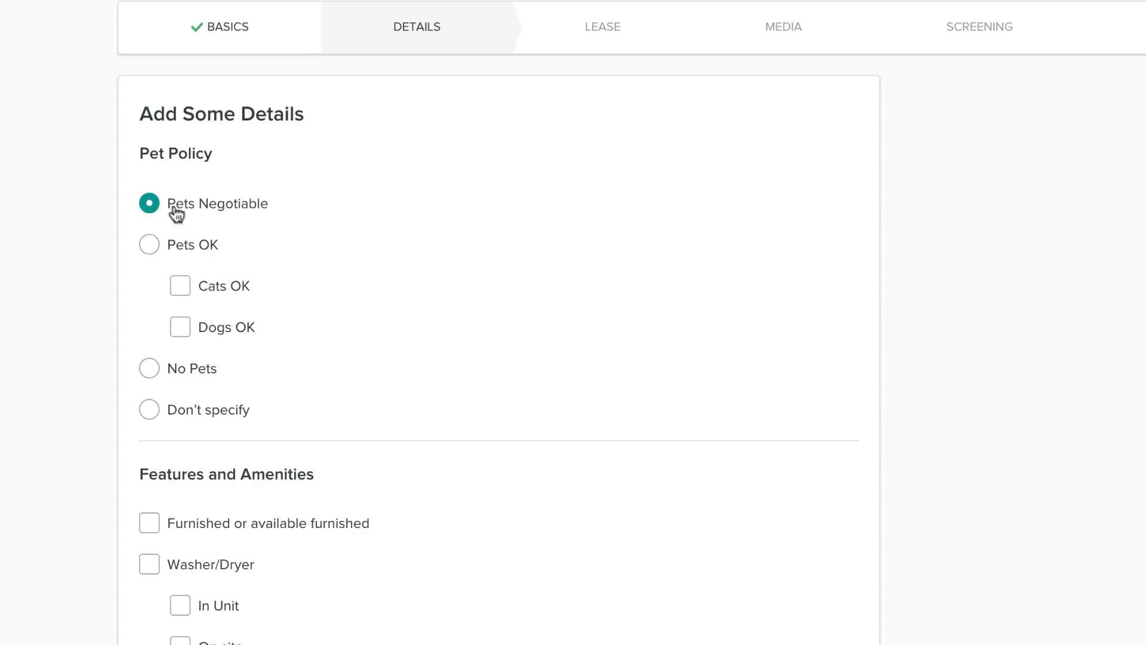
left_click(148, 567)
Step: Add parking to the amenities with the Garage, On Street and Driveway options
scroll(149, 574, "down", 5)
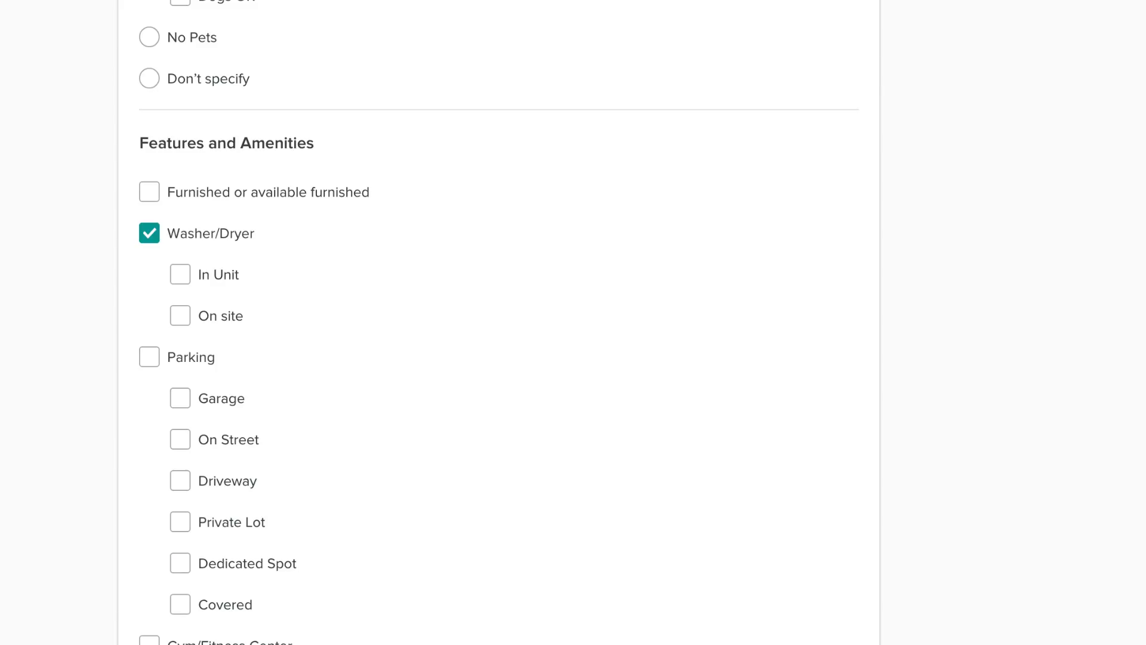
left_click(159, 360)
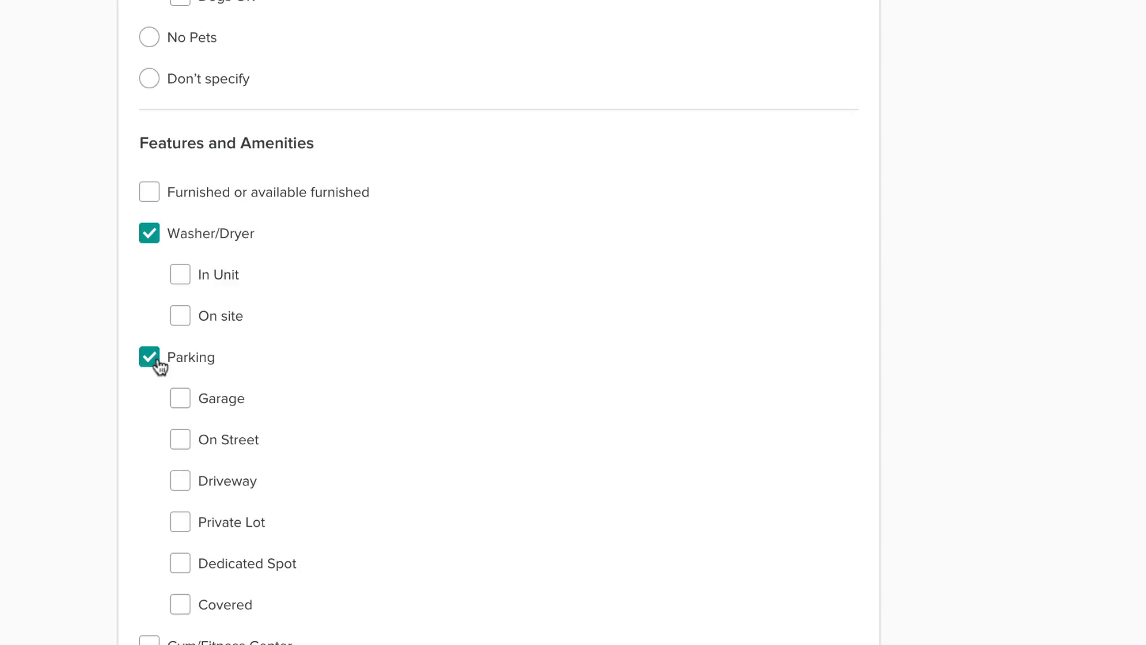
left_click(184, 402)
left_click(180, 443)
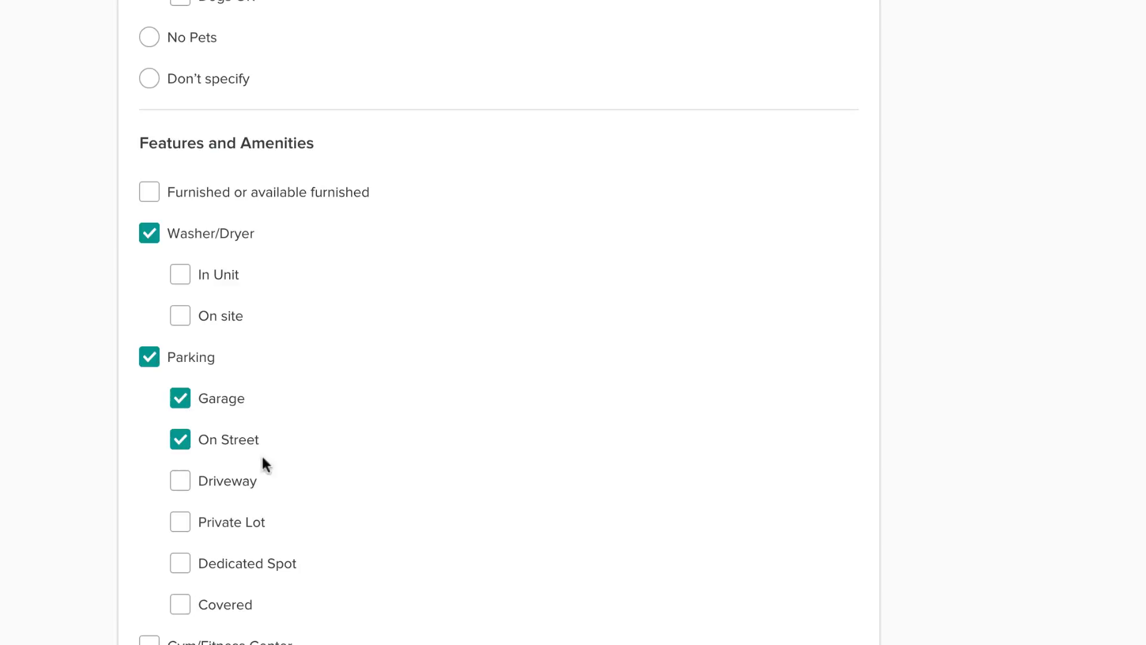
left_click(183, 480)
Step: Add Hardwood Floors, Storage and Outdoor Space with Shared Yard, then submit the details with other amenities left blank
scroll(537, 555, "down", 4)
left_click(145, 489)
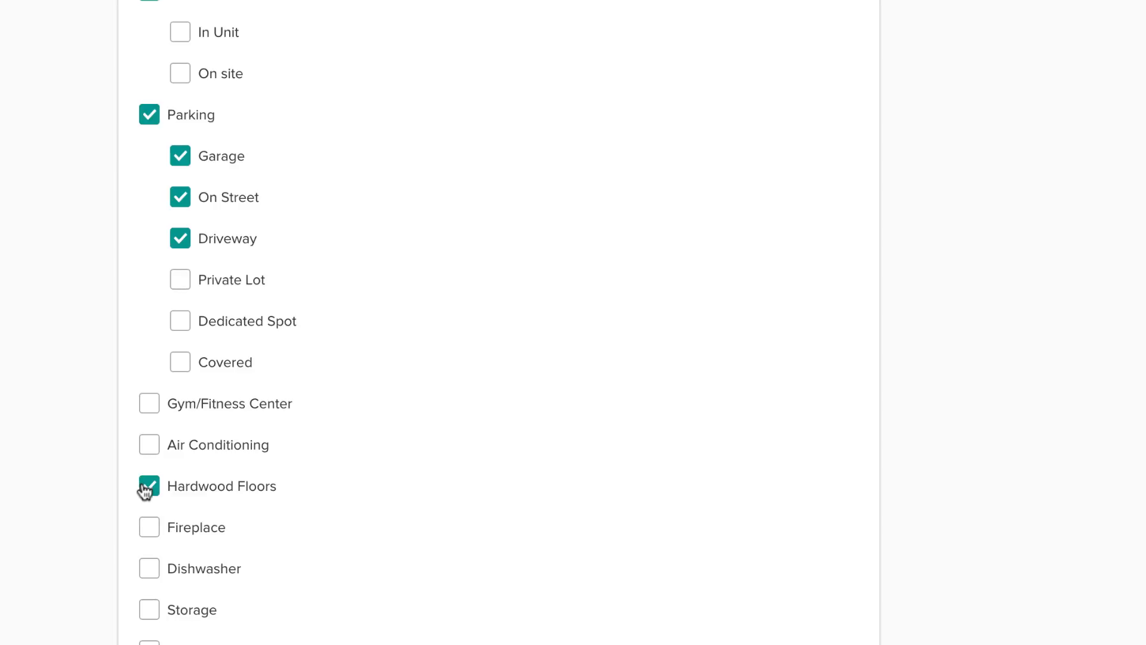
left_click(149, 613)
scroll(395, 629, "down", 7)
left_click(182, 425)
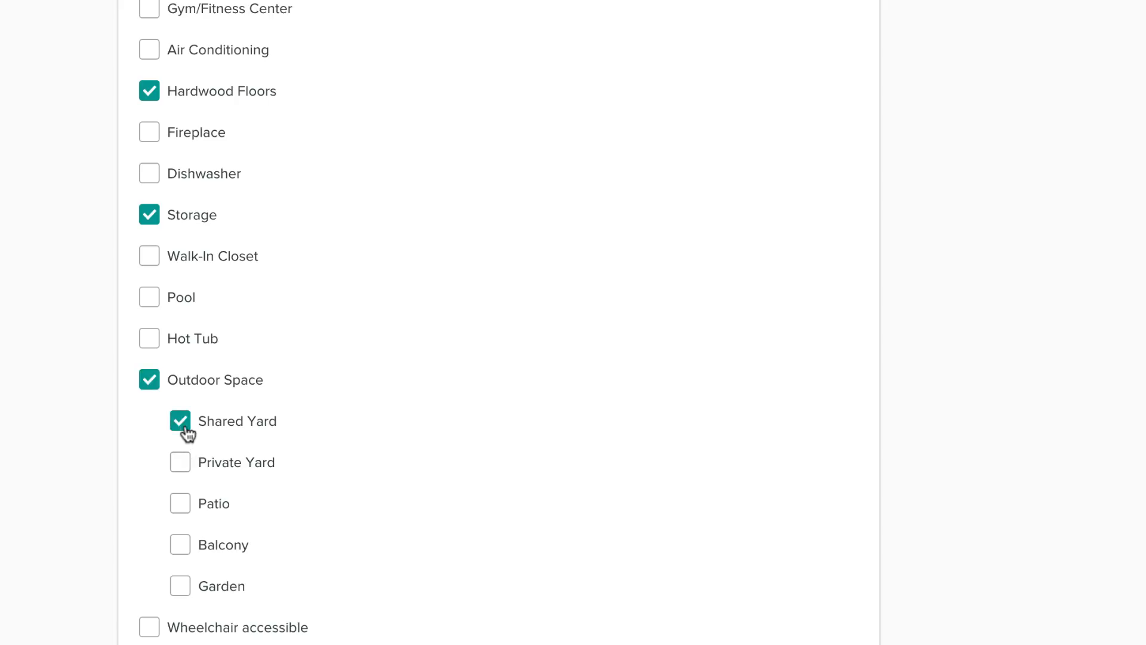
scroll(186, 433, "down", 5)
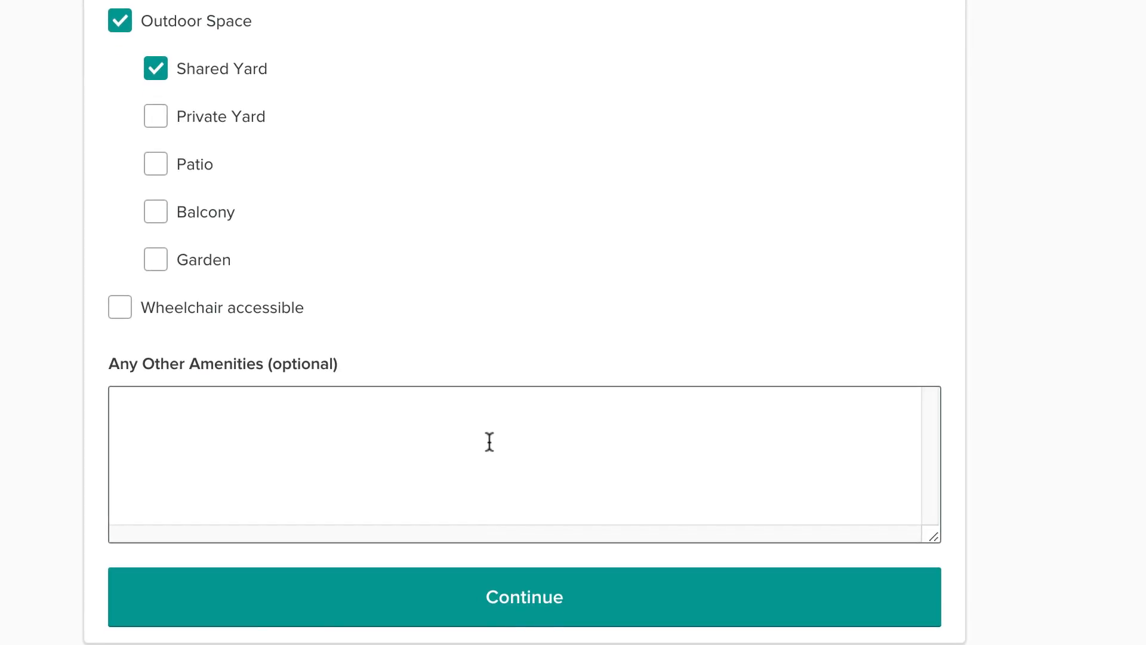
left_click(490, 442)
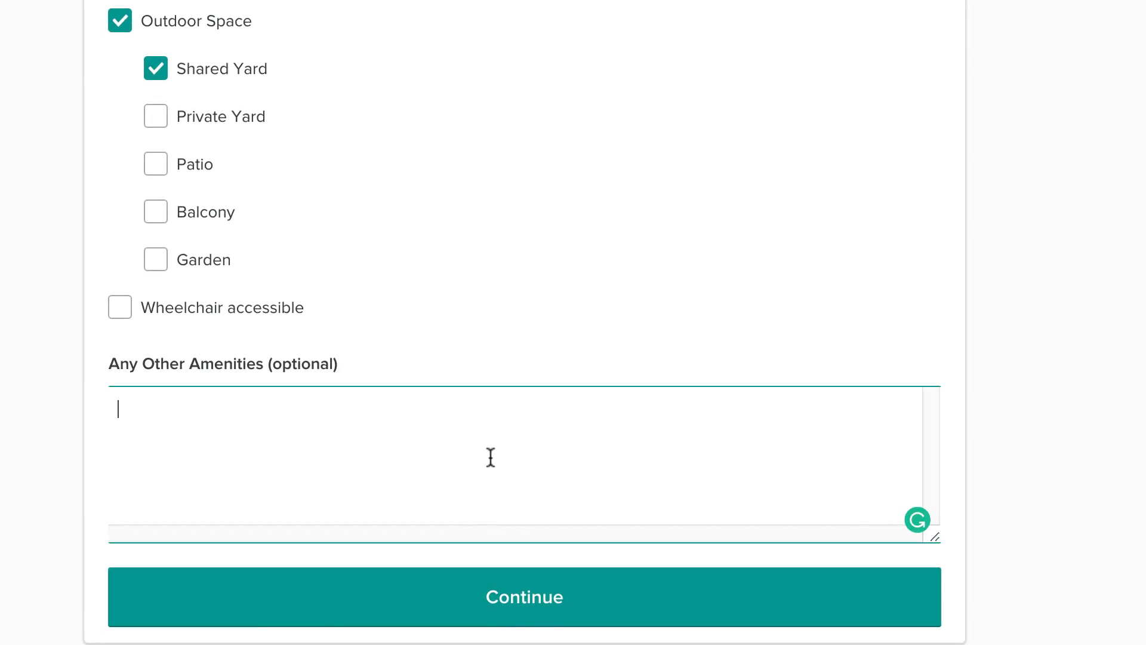
left_click(563, 609)
Step: Set both the monthly rent and the security deposit to $800
type("800")
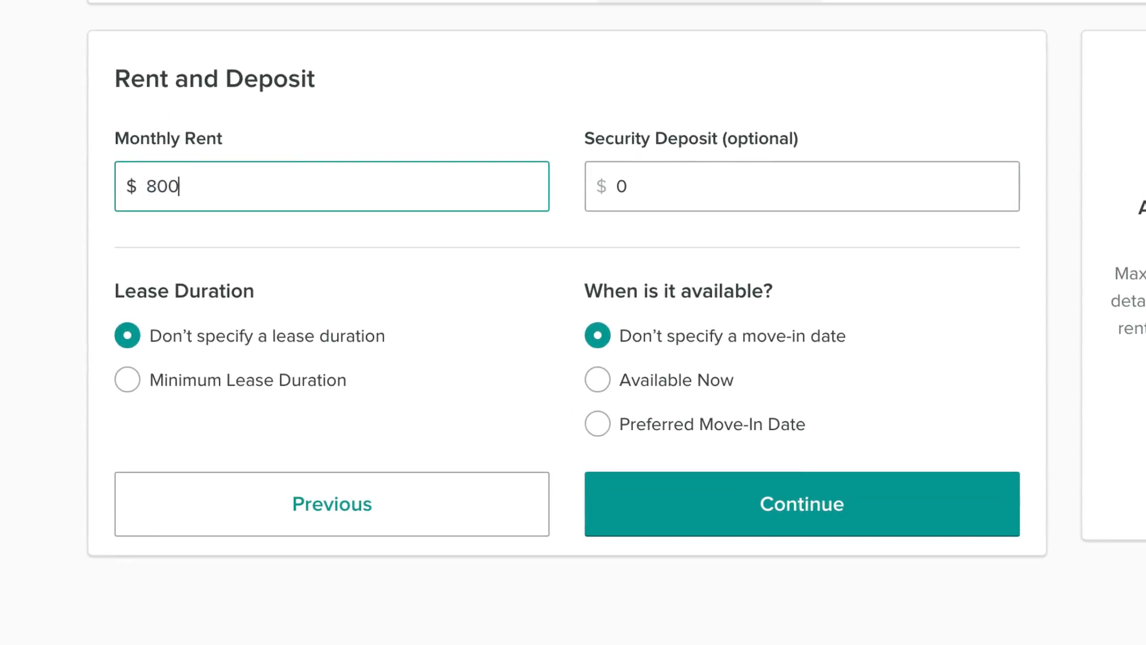
key("Tab")
type("800")
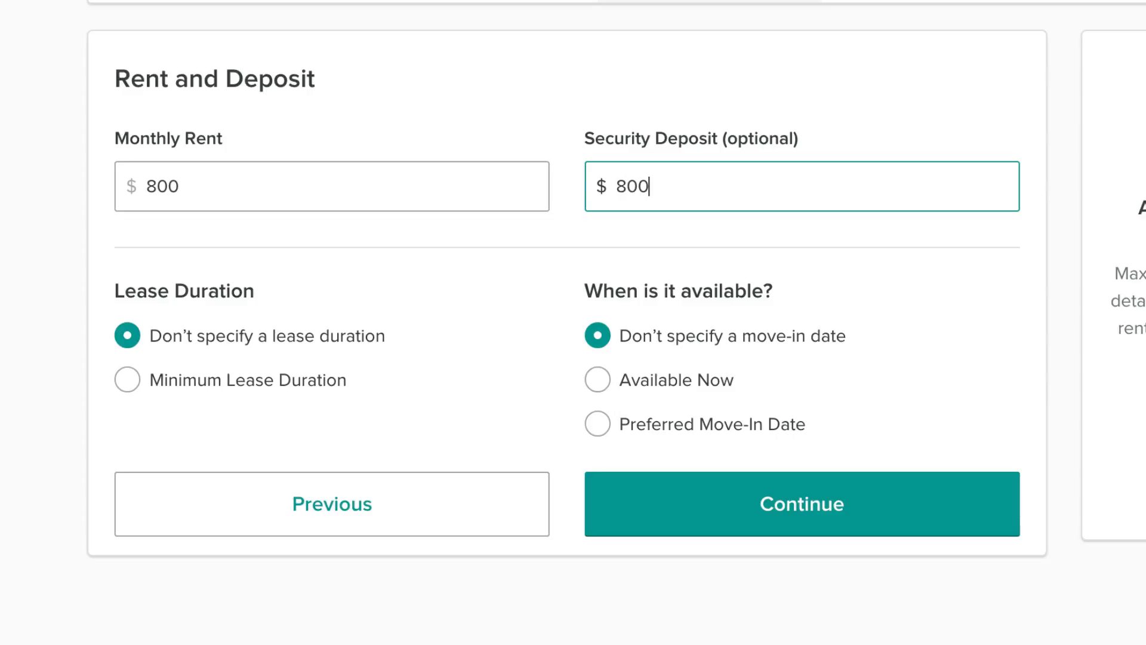
key("Tab")
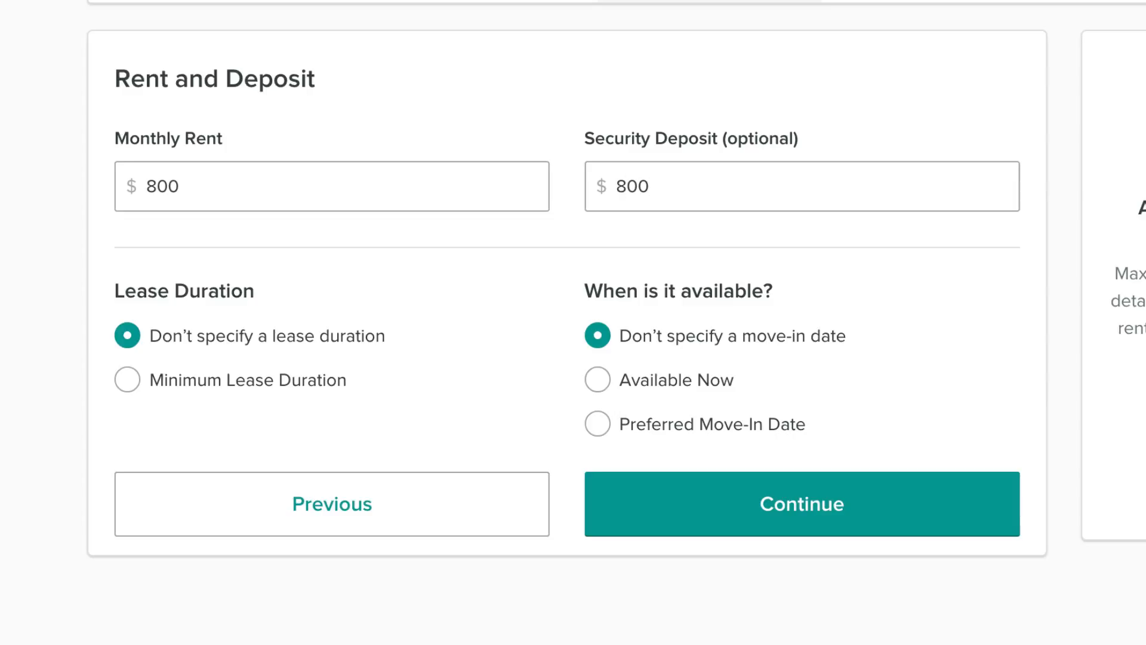
Step: Set a minimum lease duration of 12 months, mark the unit as Available Now, and submit the lease terms
left_click(117, 383)
left_click(233, 467)
type("1")
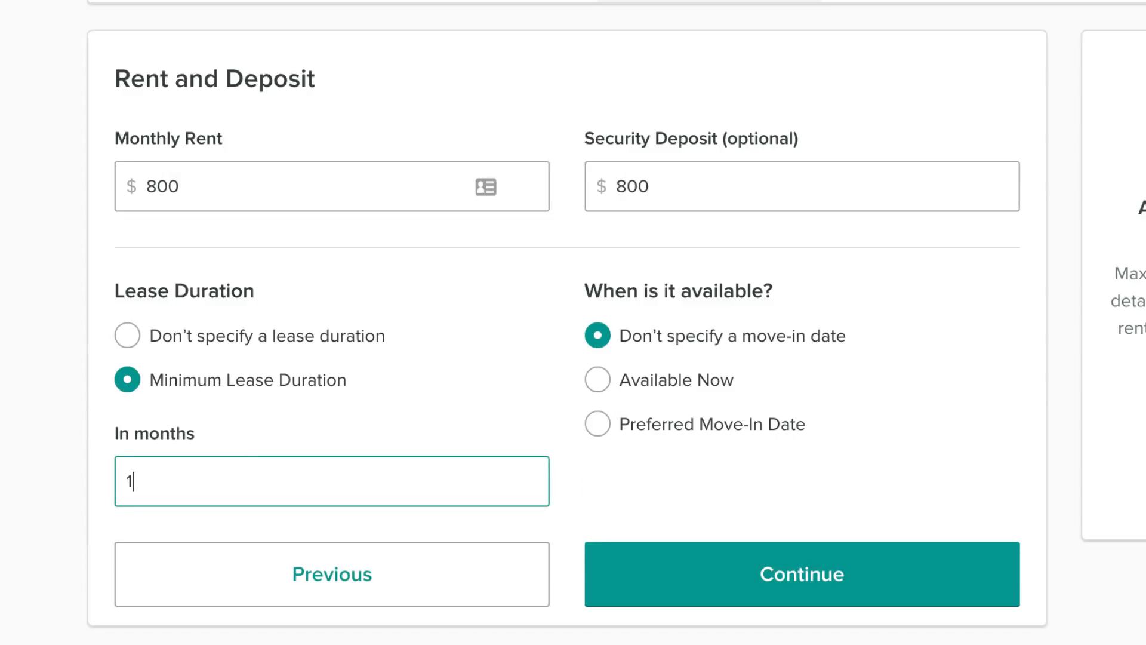
type("2")
key("Tab")
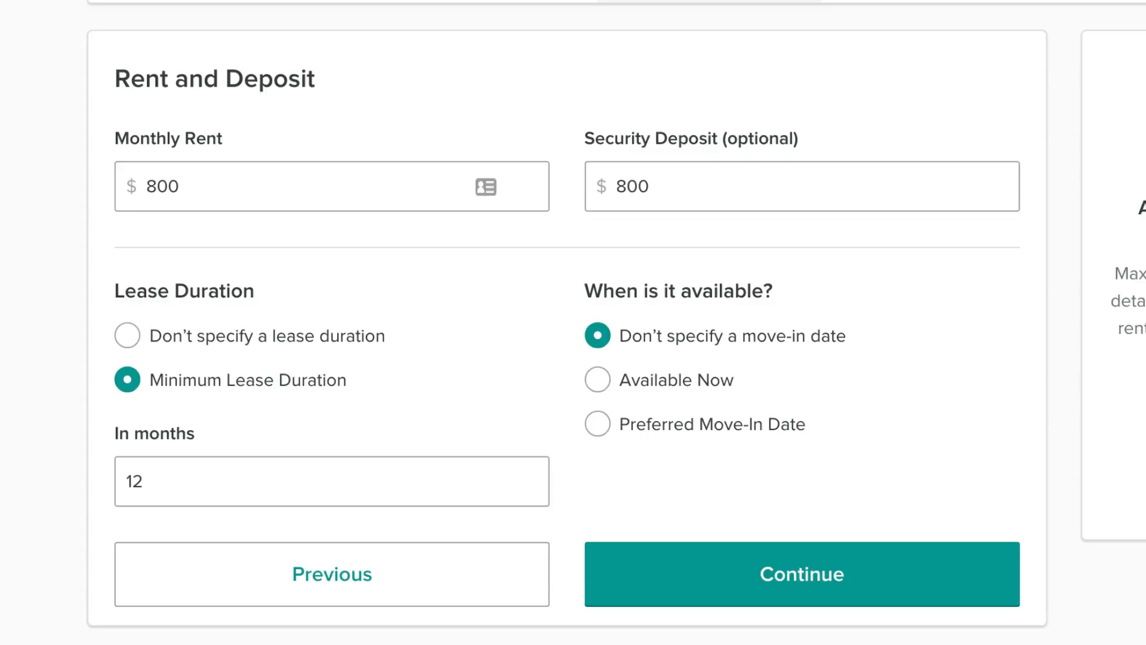
left_click(598, 380)
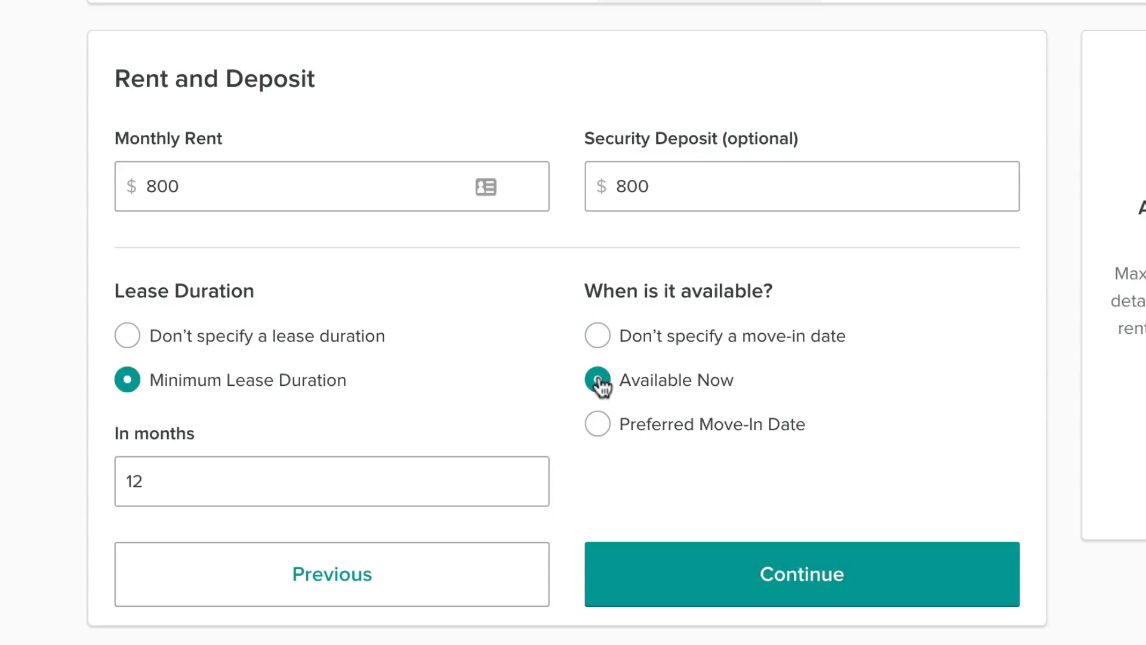
left_click(882, 591)
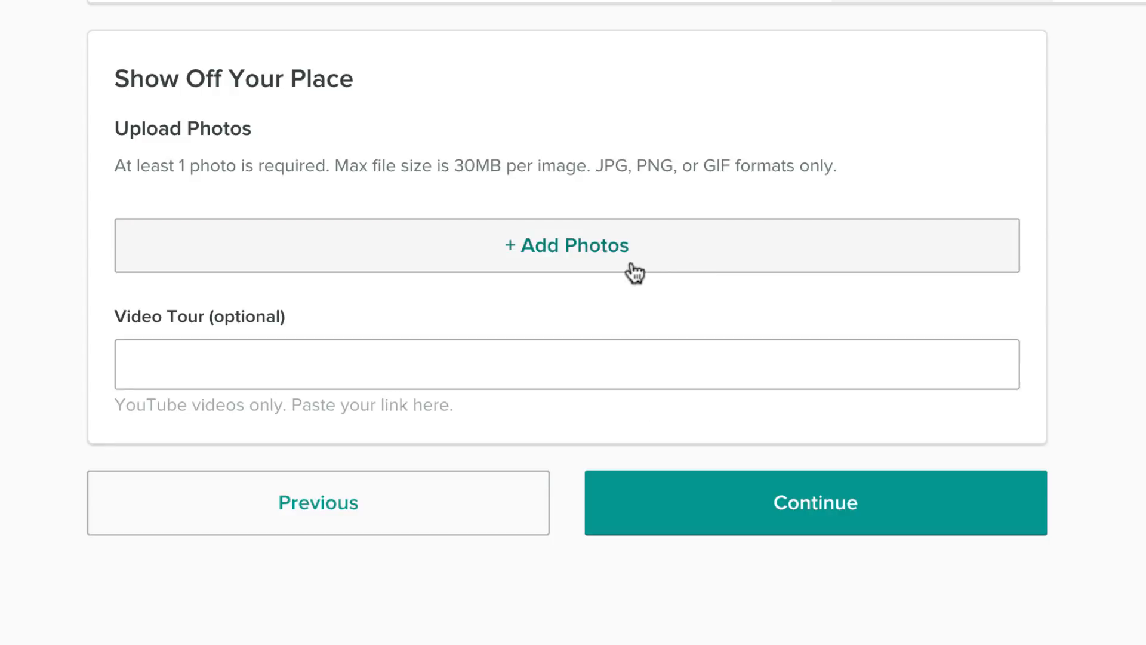
Step: Upload all the photos from the Cozy Listing folder to the listing
left_click(632, 270)
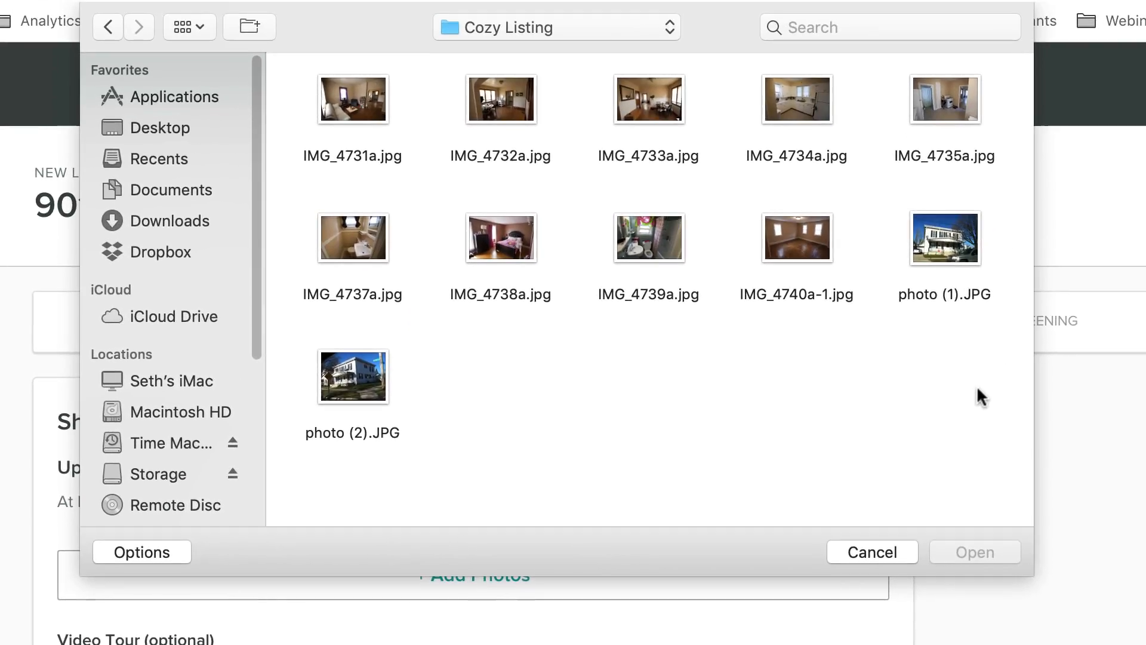
left_click_drag(976, 385, 357, 148)
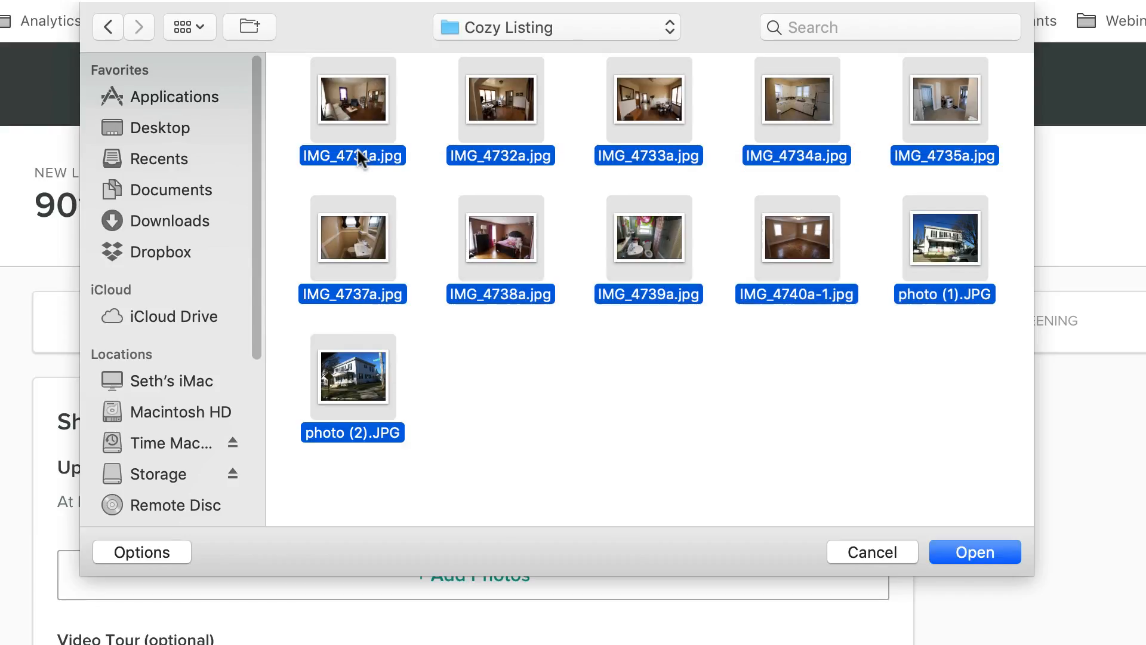
left_click(991, 552)
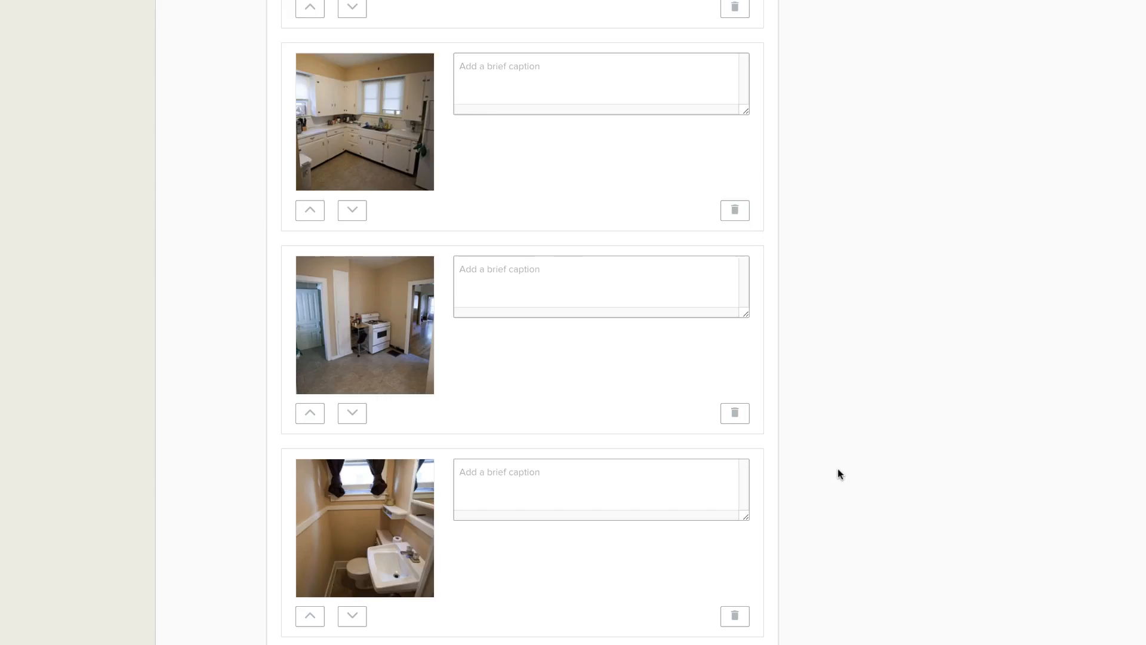
Step: Reorder the photos so the front exterior shot of the white house comes first as the cover image
scroll(838, 478, "down", 10)
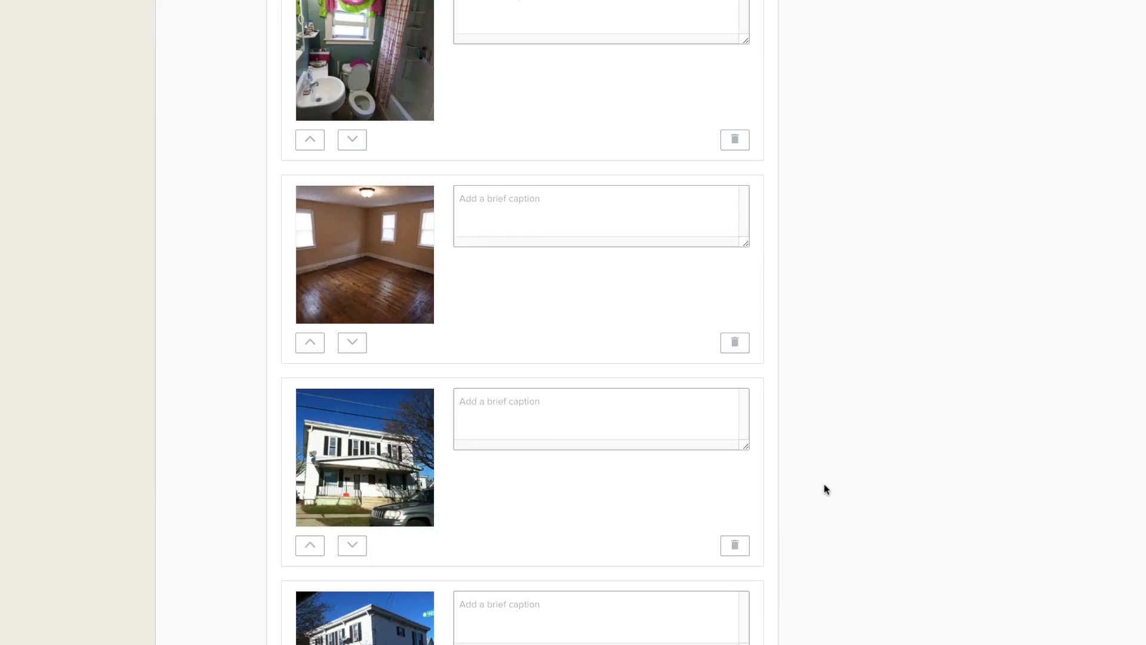
scroll(824, 490, "down", 5)
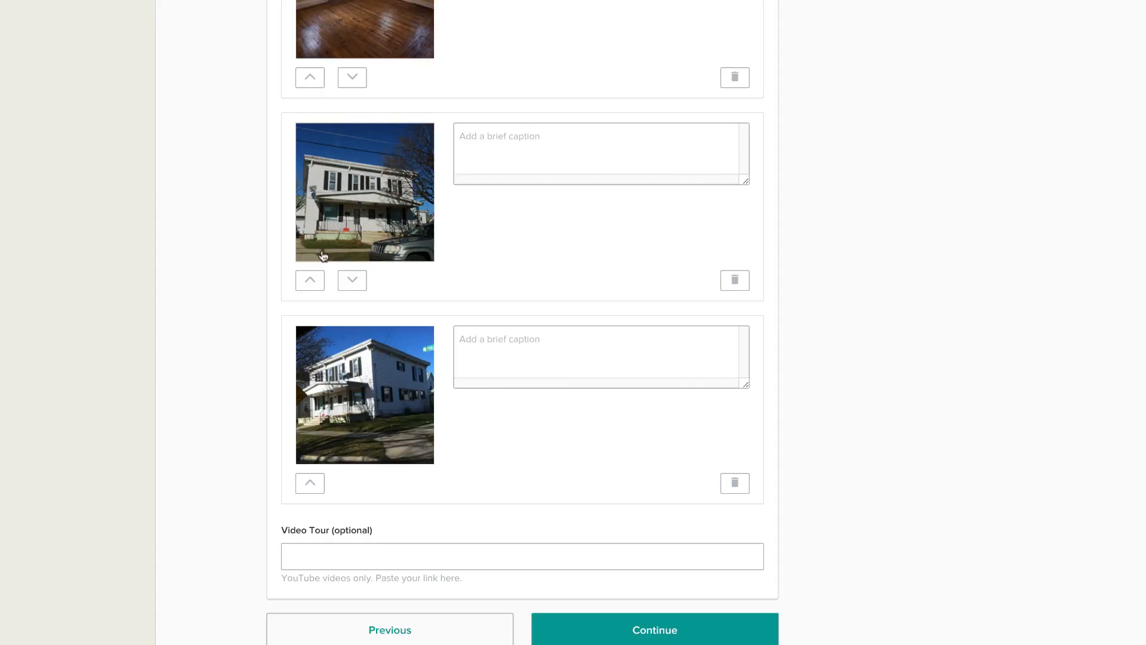
left_click(310, 280)
left_click(315, 181)
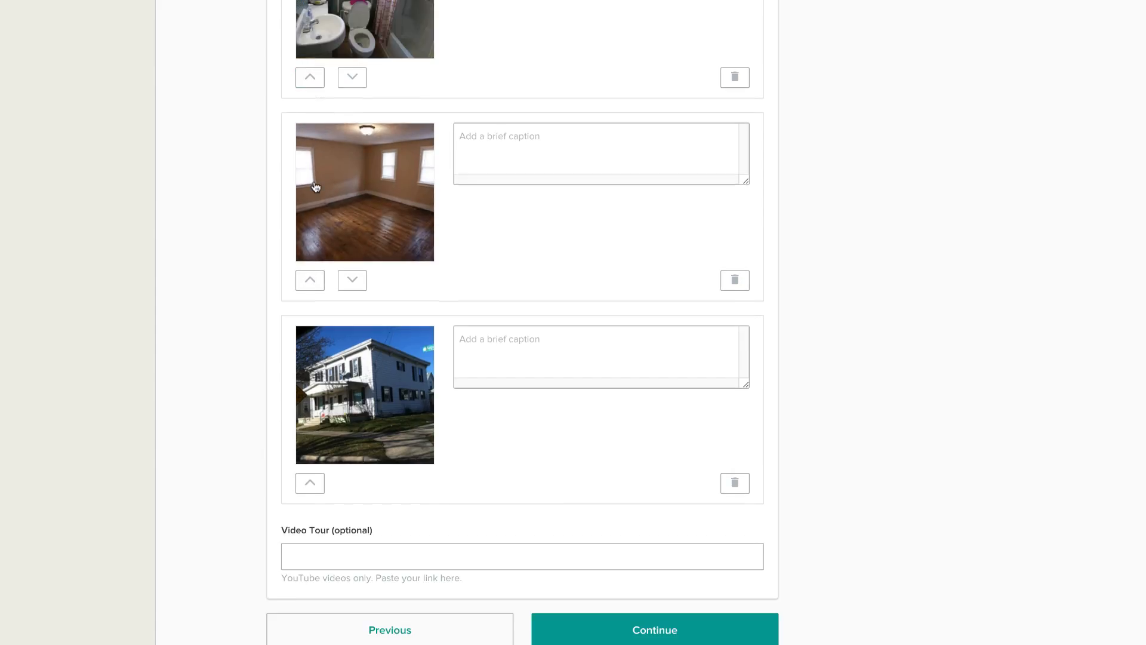
scroll(310, 227, "up", 6)
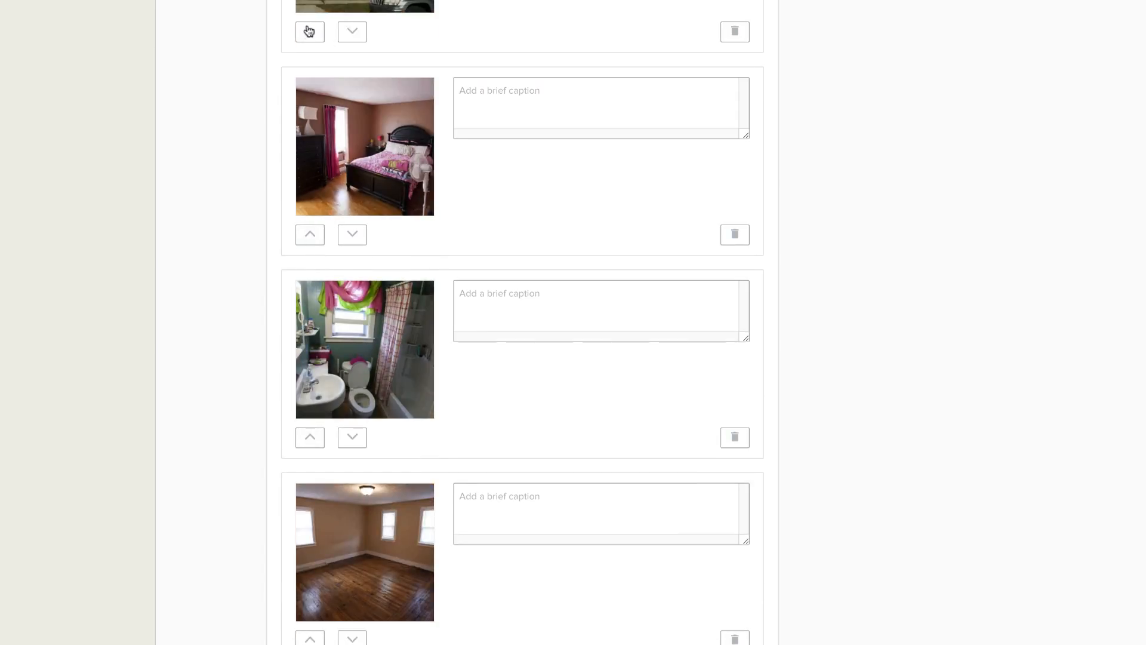
left_click(309, 31)
scroll(309, 31, "up", 10)
left_click(310, 437)
scroll(315, 430, "up", 2)
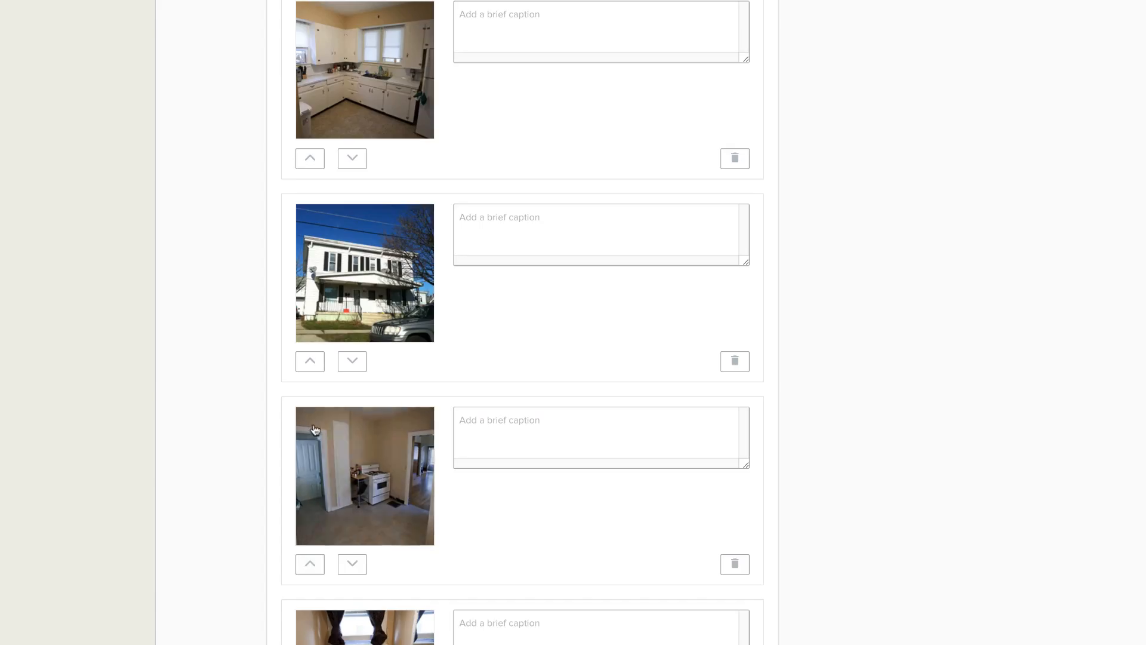
left_click(310, 361)
scroll(940, 537, "down", 15)
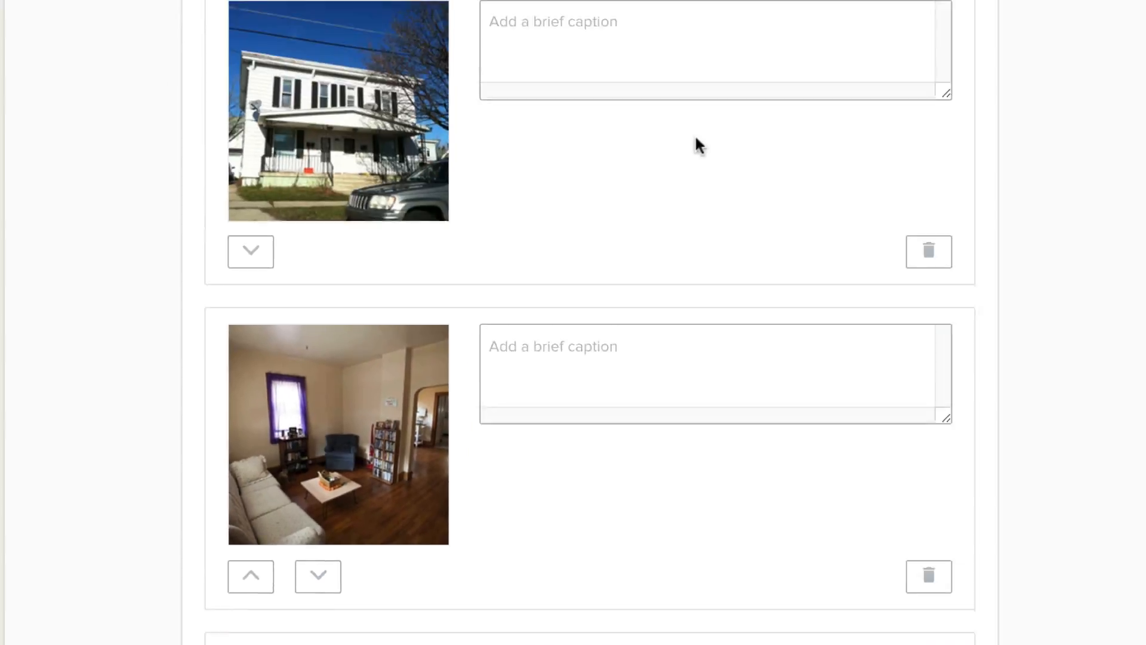
Step: Caption the living room photo "Look how amazing this living room is! Can you believe it?!?"
left_click(650, 146)
left_click(675, 452)
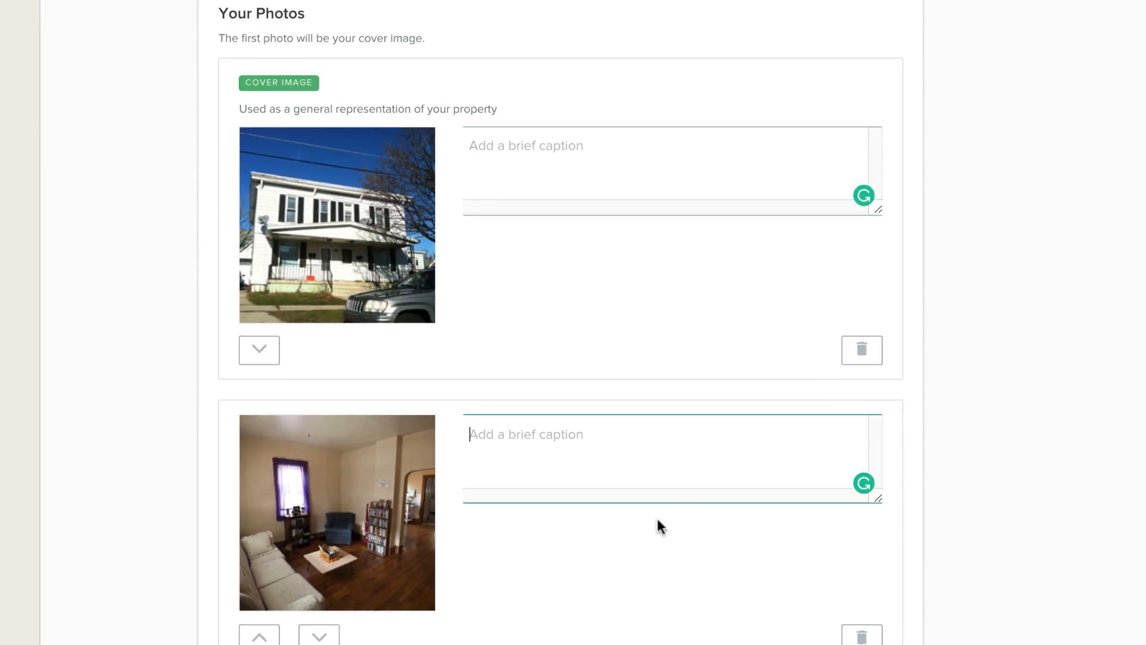
type("Look how amazing this living room is! Can you believe it?!?")
Step: Leave the remaining captions and the video tour blank and submit the photos section
scroll(964, 529, "down", 10)
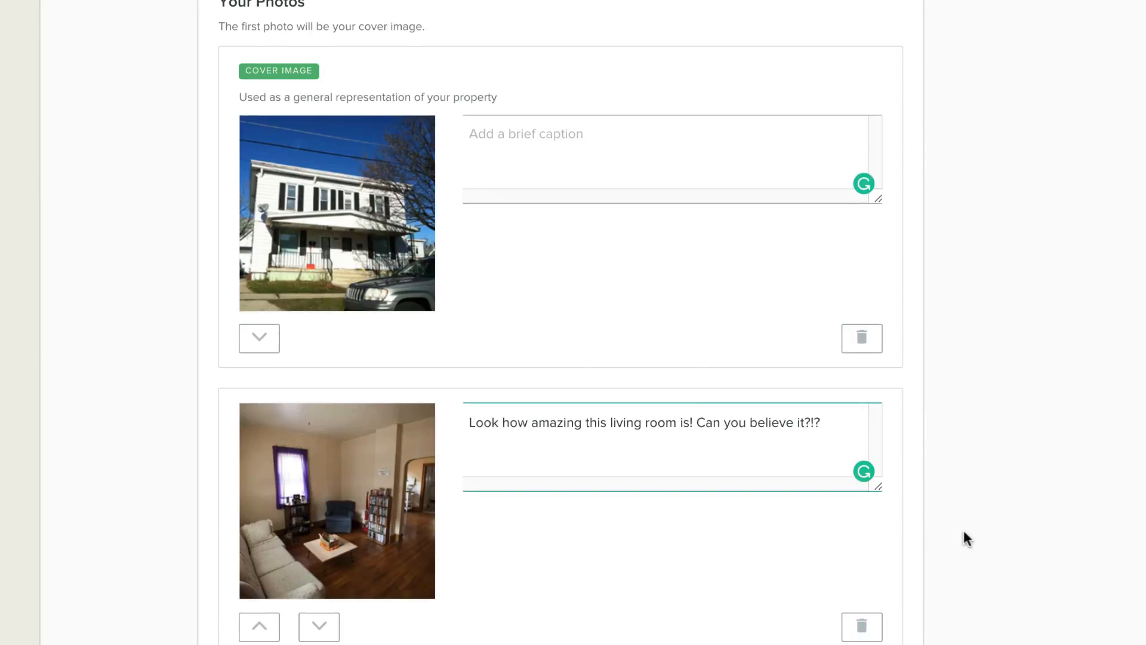
scroll(962, 534, "down", 8)
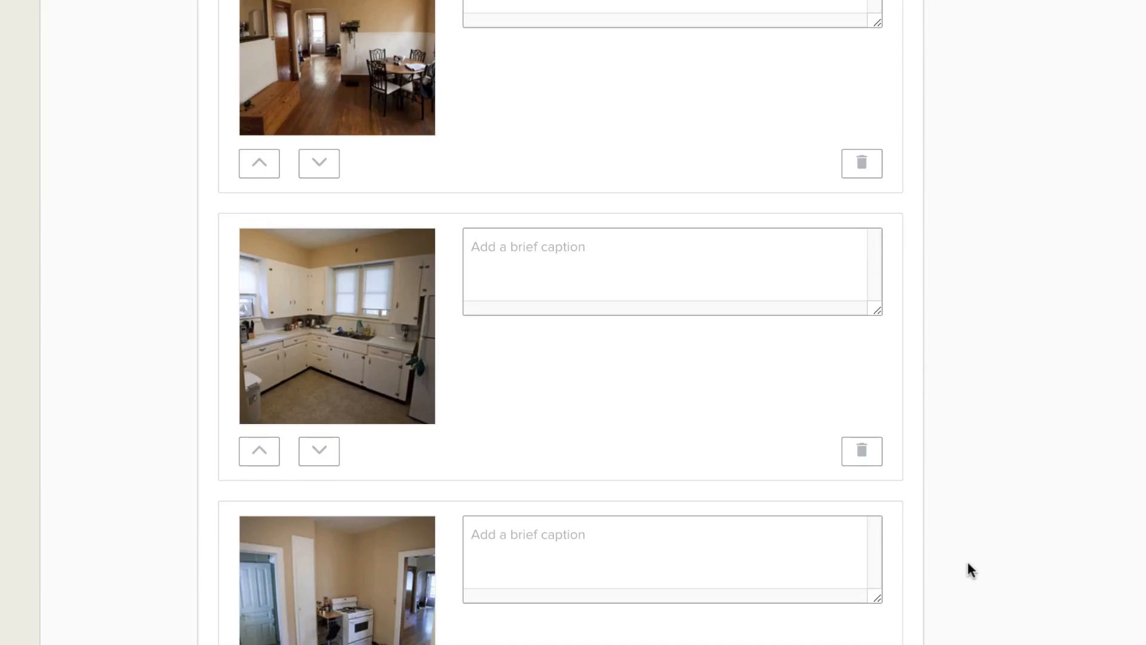
scroll(966, 559, "down", 2)
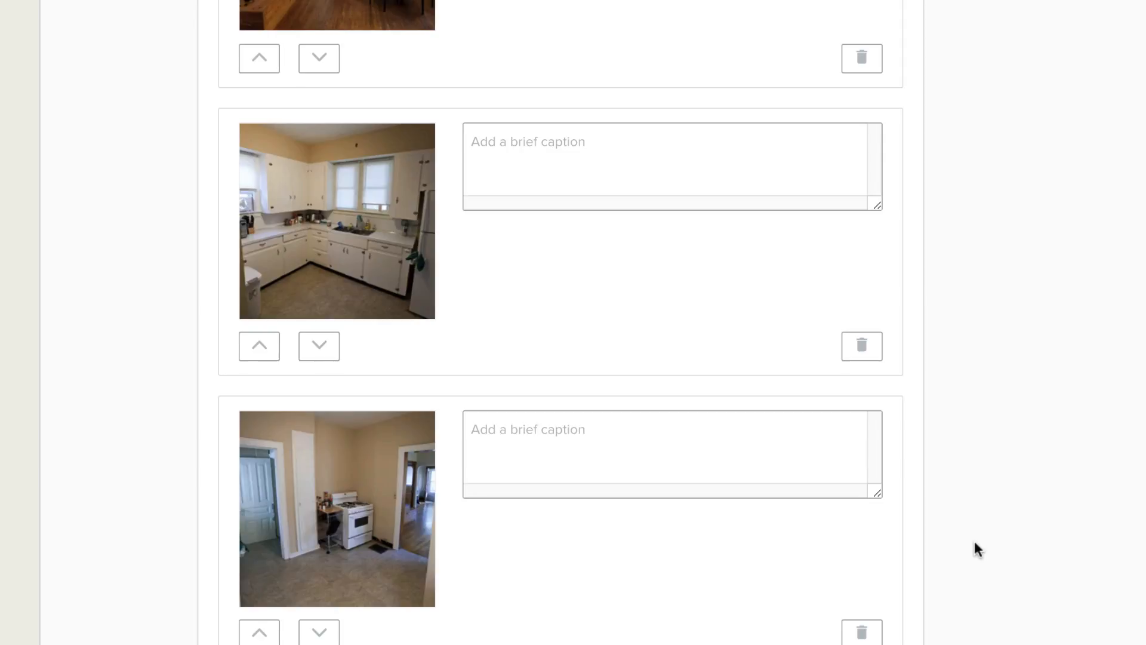
scroll(958, 510, "down", 10)
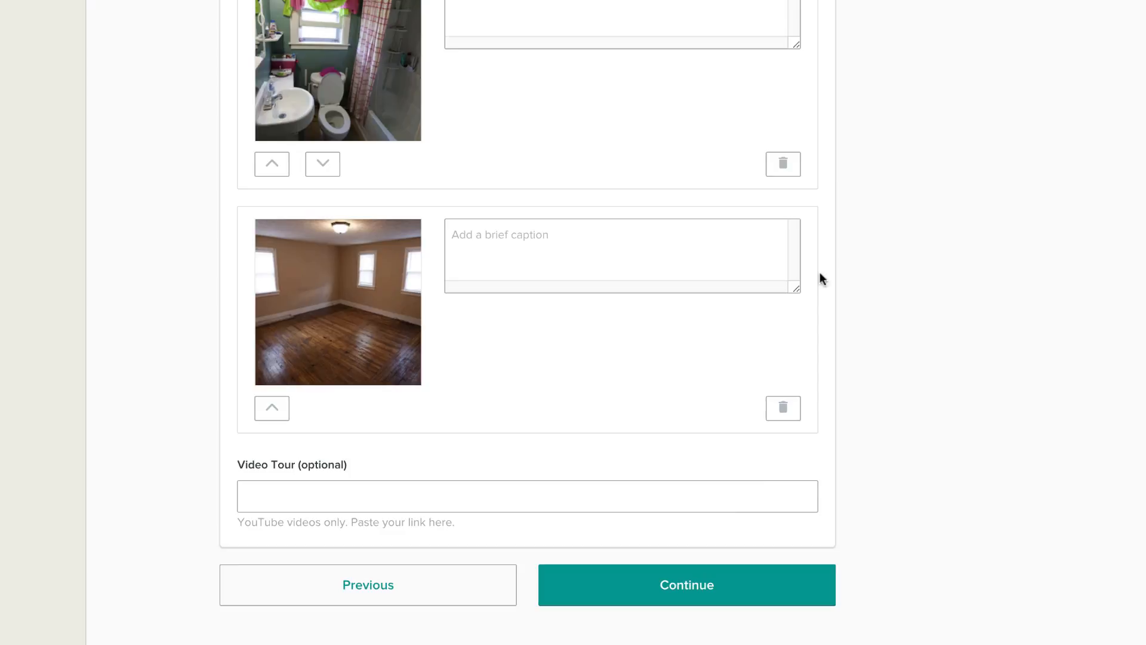
left_click(688, 584)
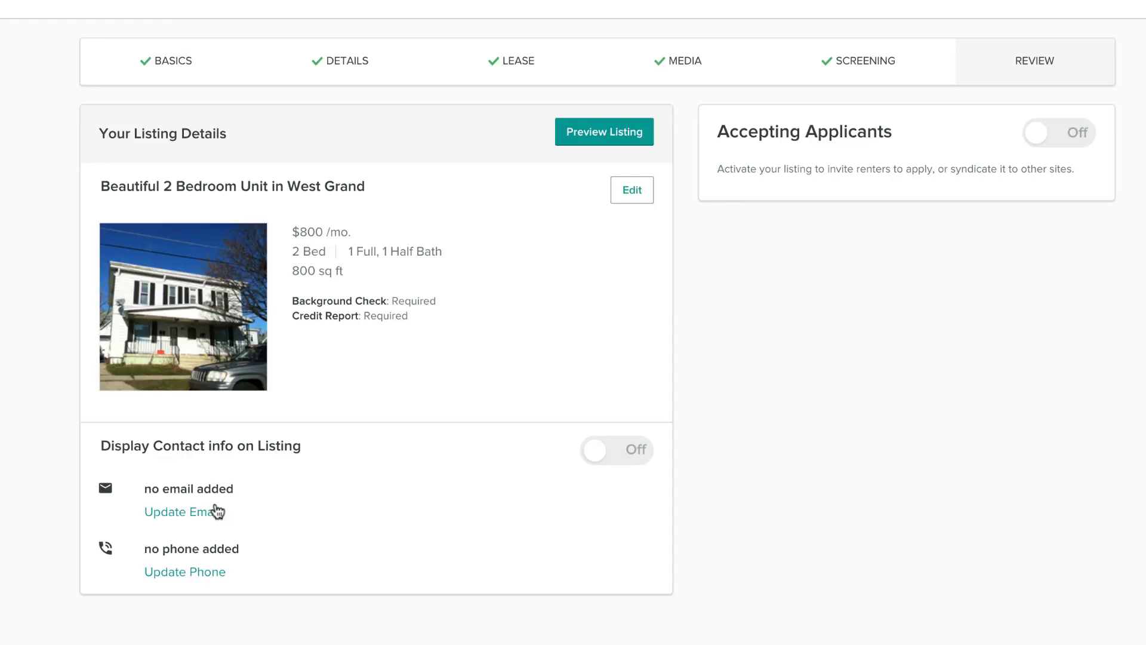
Step: Turn on the display of contact info on the listing, and preview the listing page with its details and amenities
left_click(617, 461)
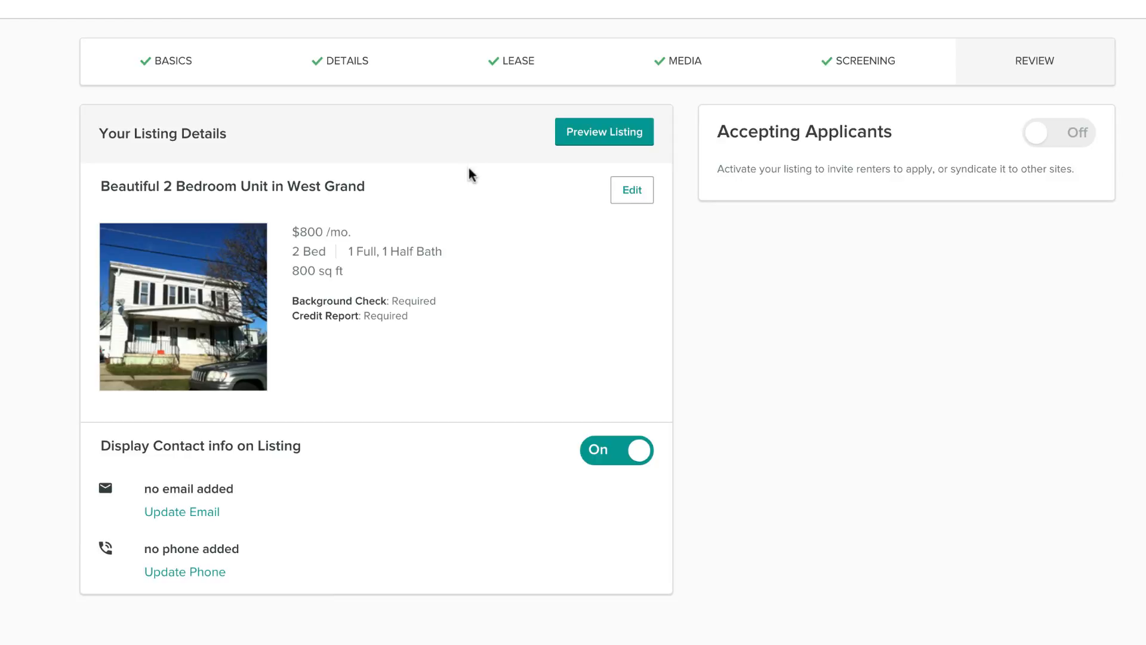
left_click(603, 138)
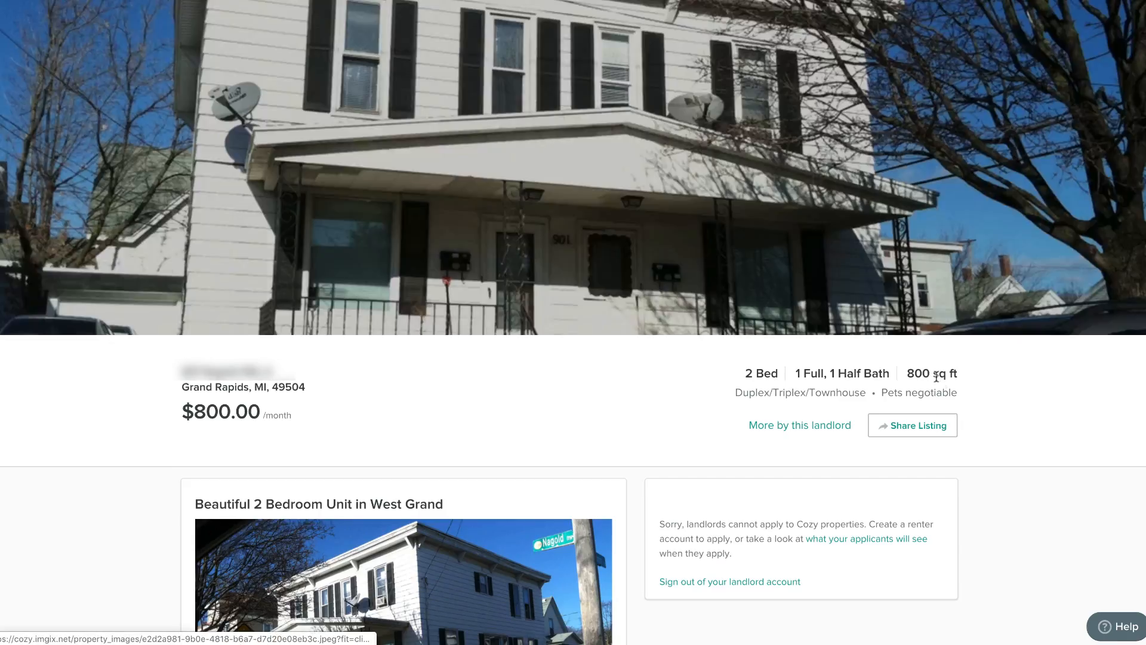
scroll(940, 406, "down", 15)
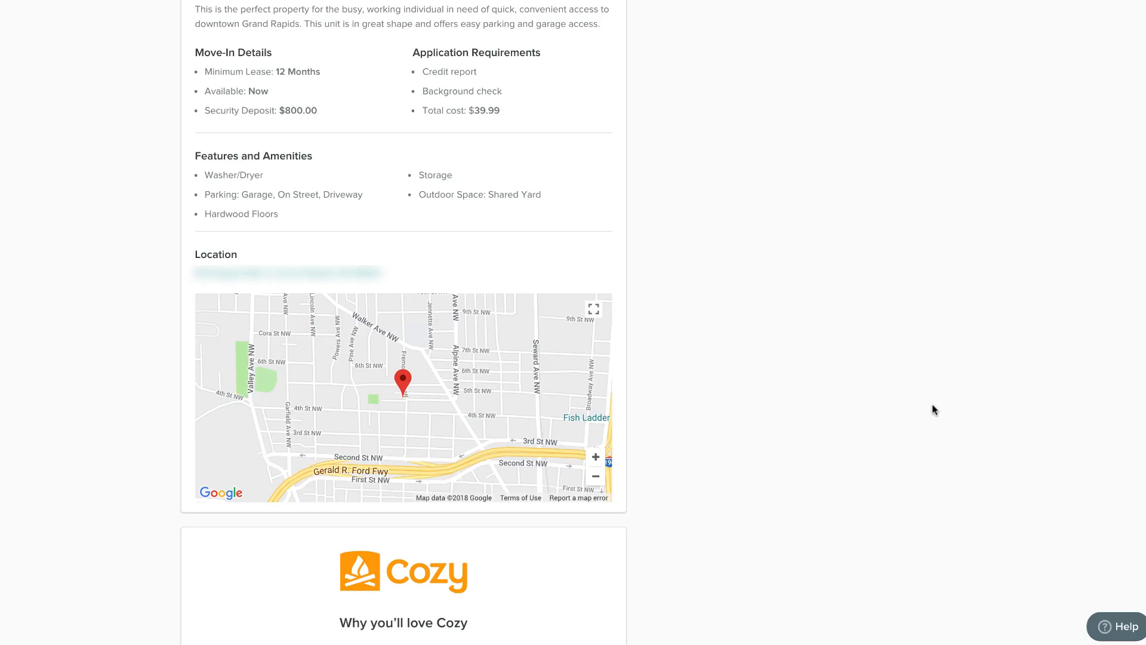
scroll(935, 409, "up", 4)
scroll(935, 408, "up", 10)
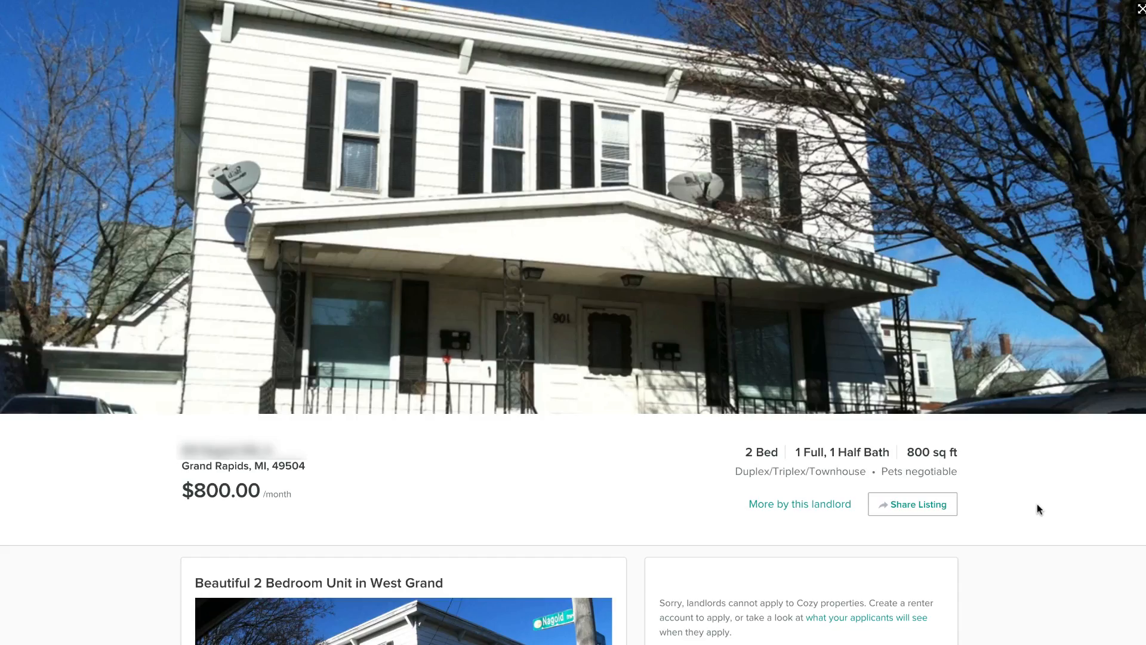
scroll(1039, 508, "down", 10)
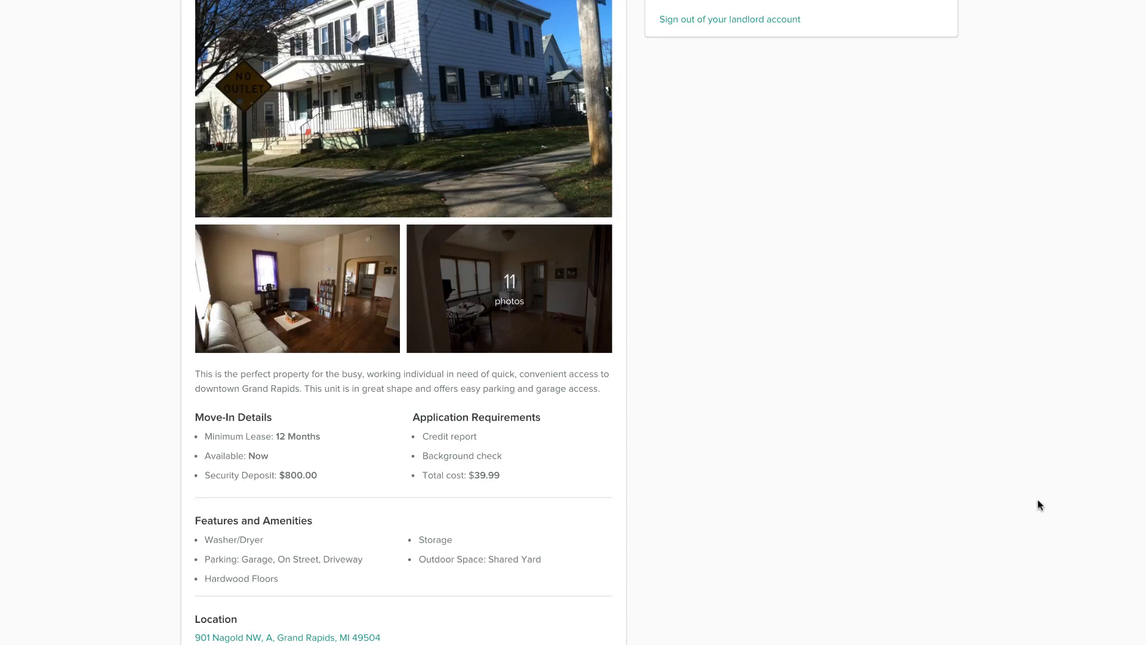
Step: Browse the enlarged listing photos starting from the dining room, and review the location map and the Cozy information below it
left_click(506, 298)
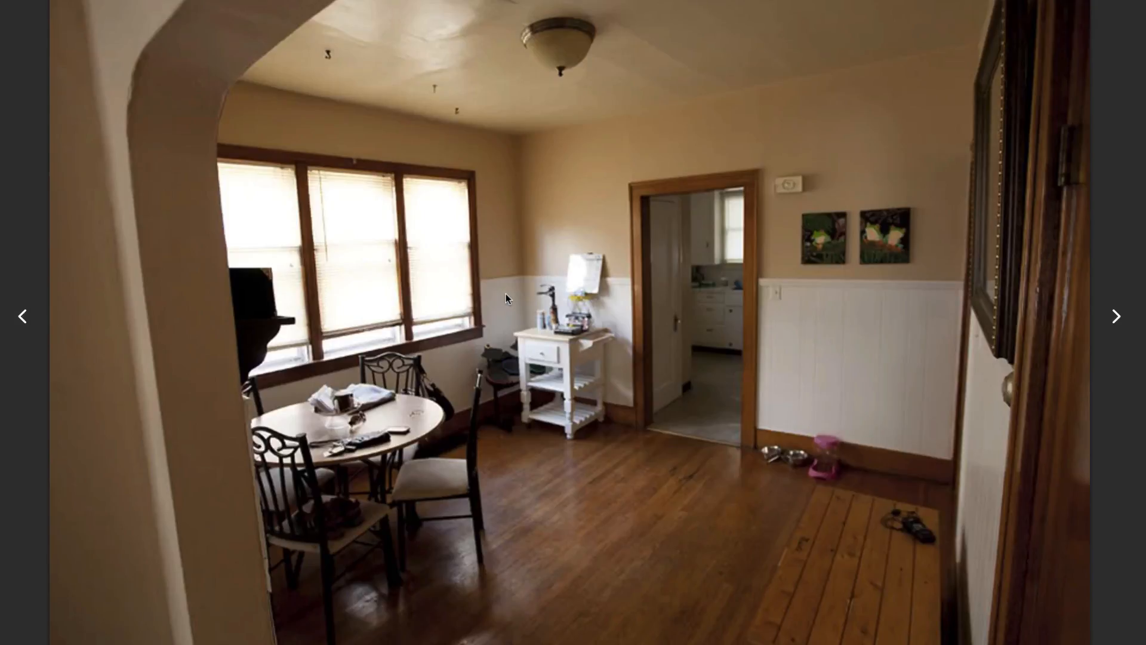
left_click(1116, 319)
left_click(1116, 318)
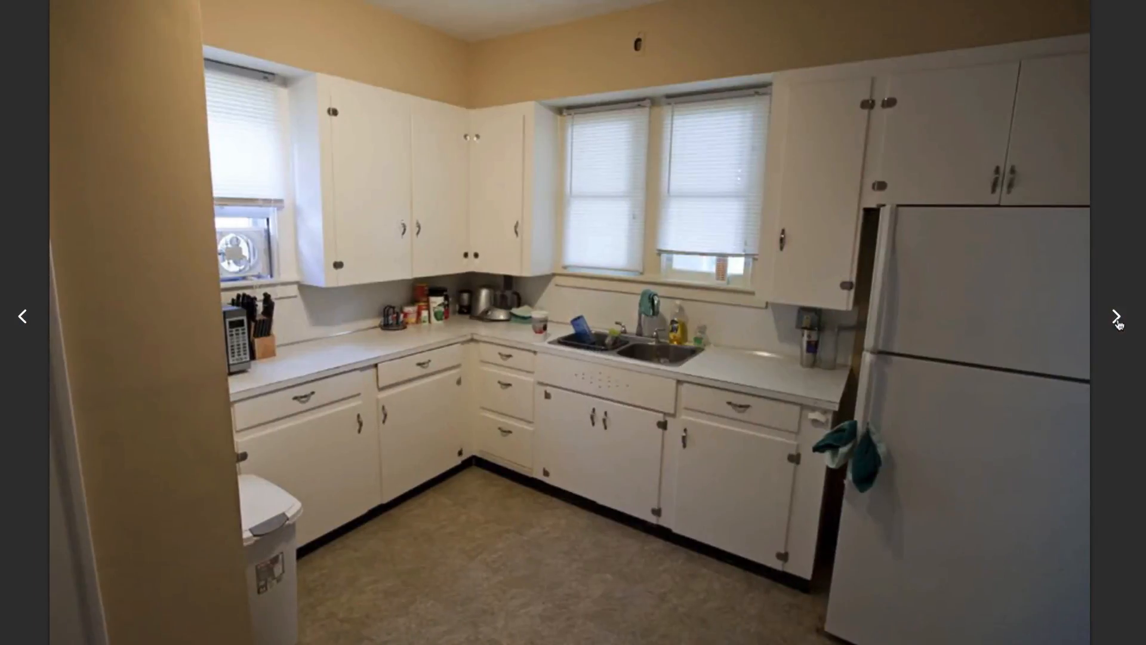
left_click(1116, 319)
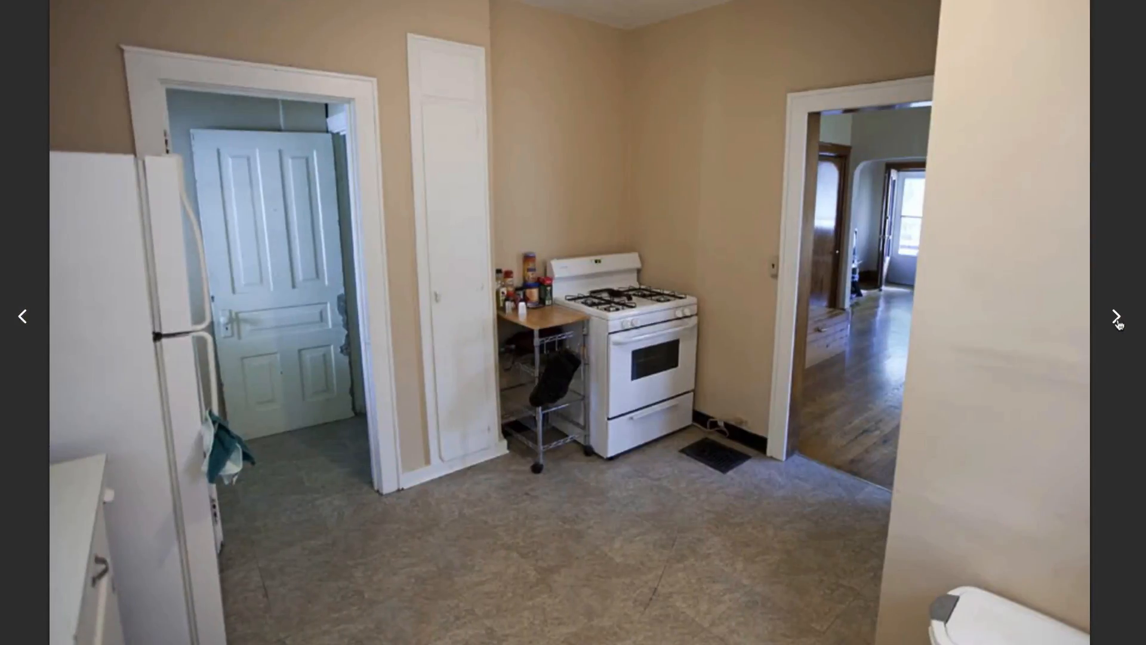
left_click(1116, 317)
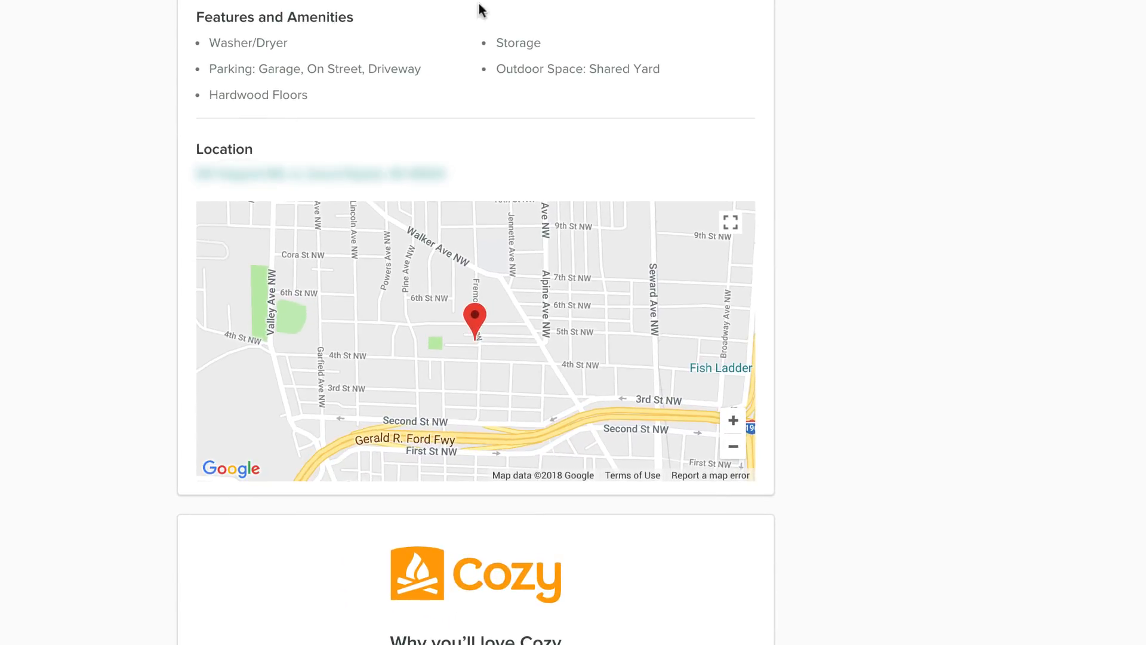
scroll(893, 209, "down", 3)
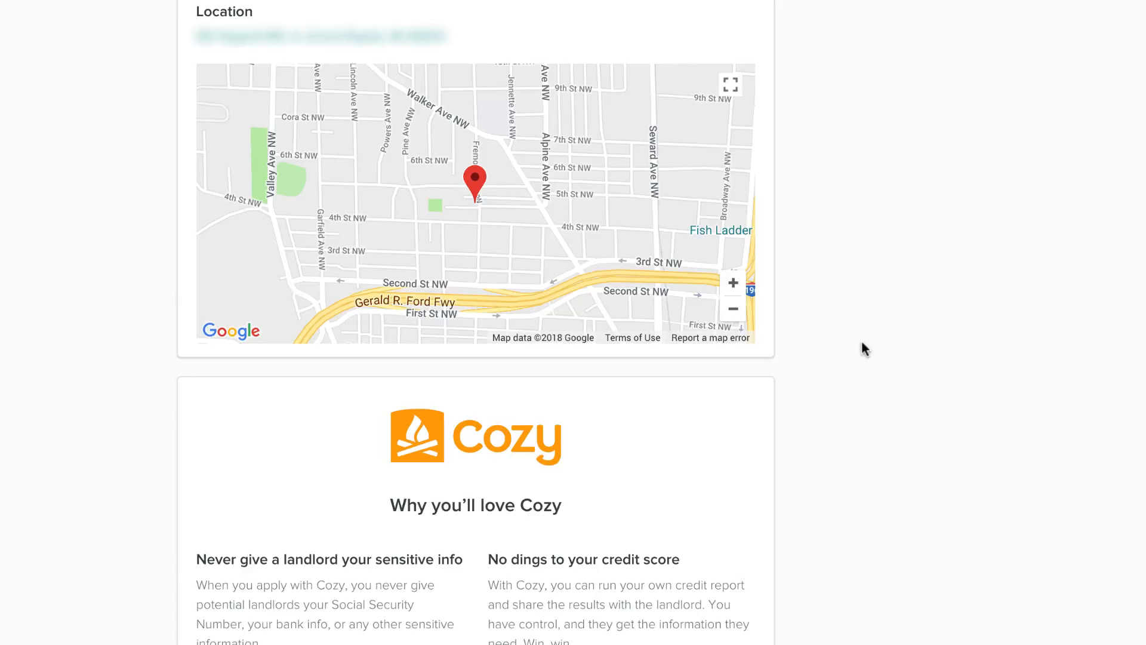
scroll(863, 349, "down", 5)
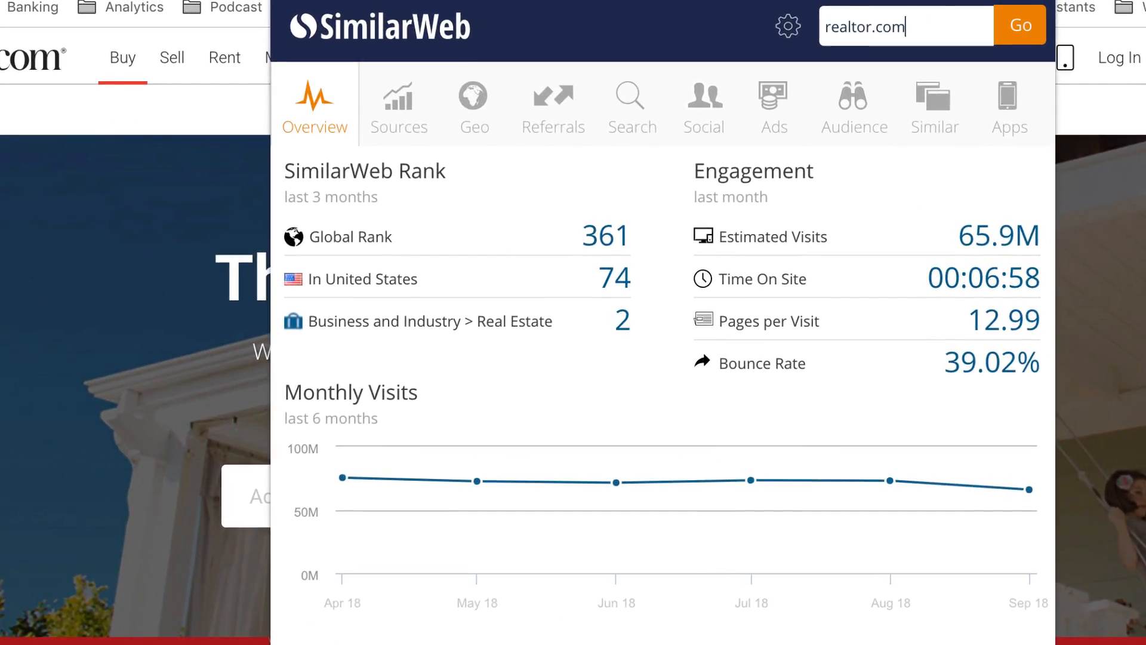
Step: Activate the $800 listing by turning on Accepting Applicants, and copy its apply link
key("Escape")
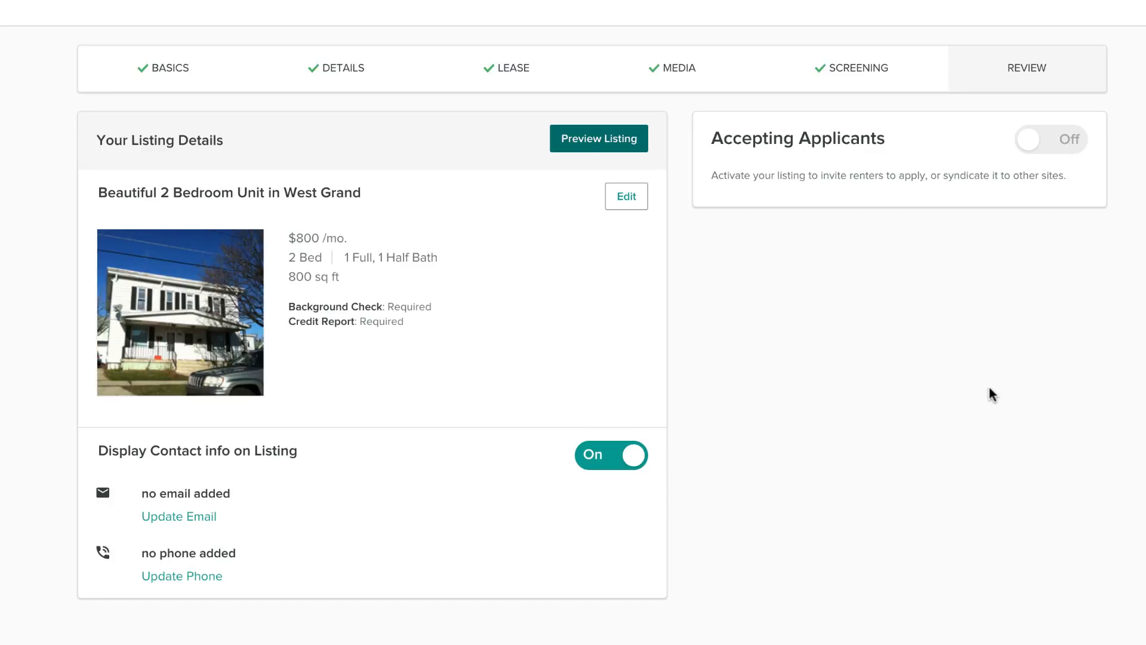
left_click(1051, 143)
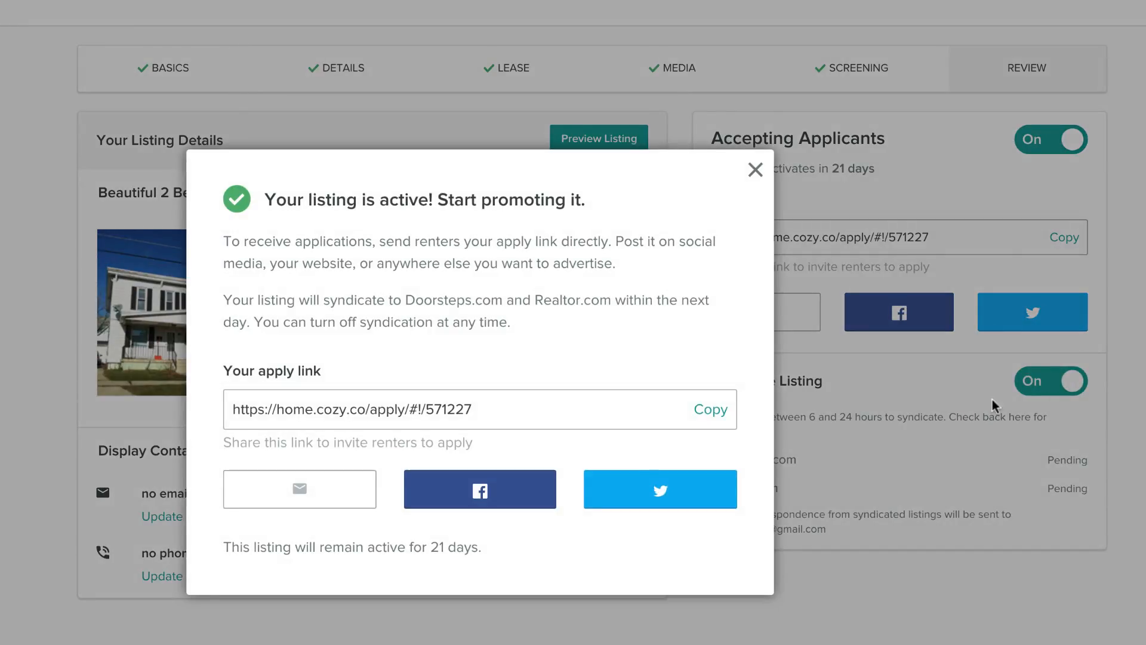
left_click(391, 409)
right_click(392, 408)
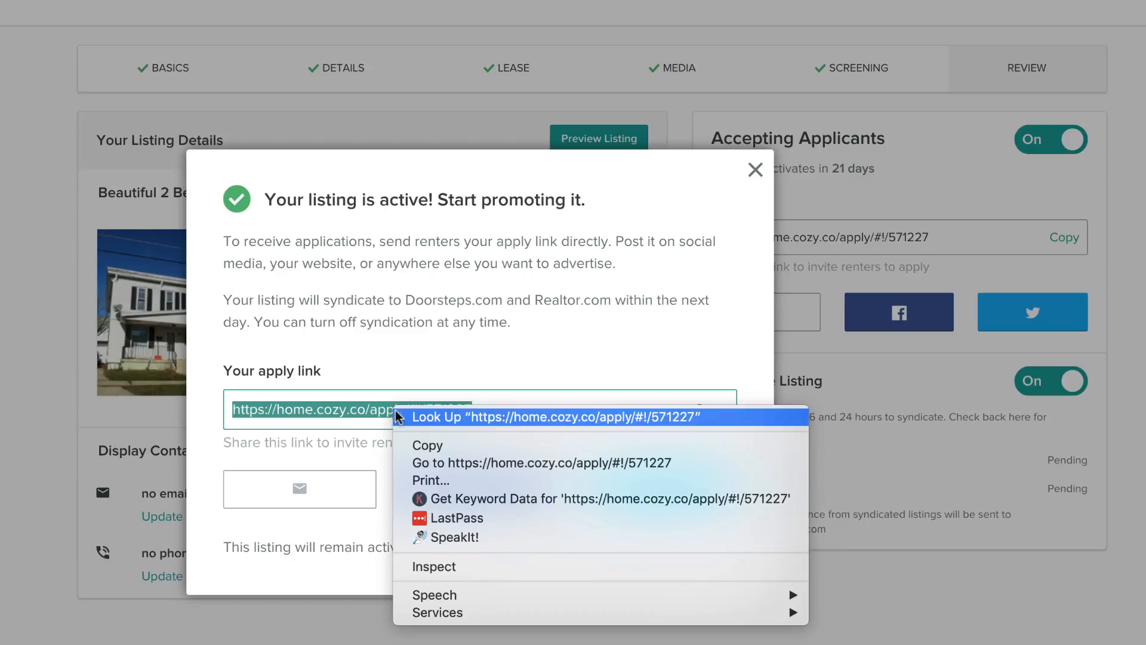
left_click(425, 445)
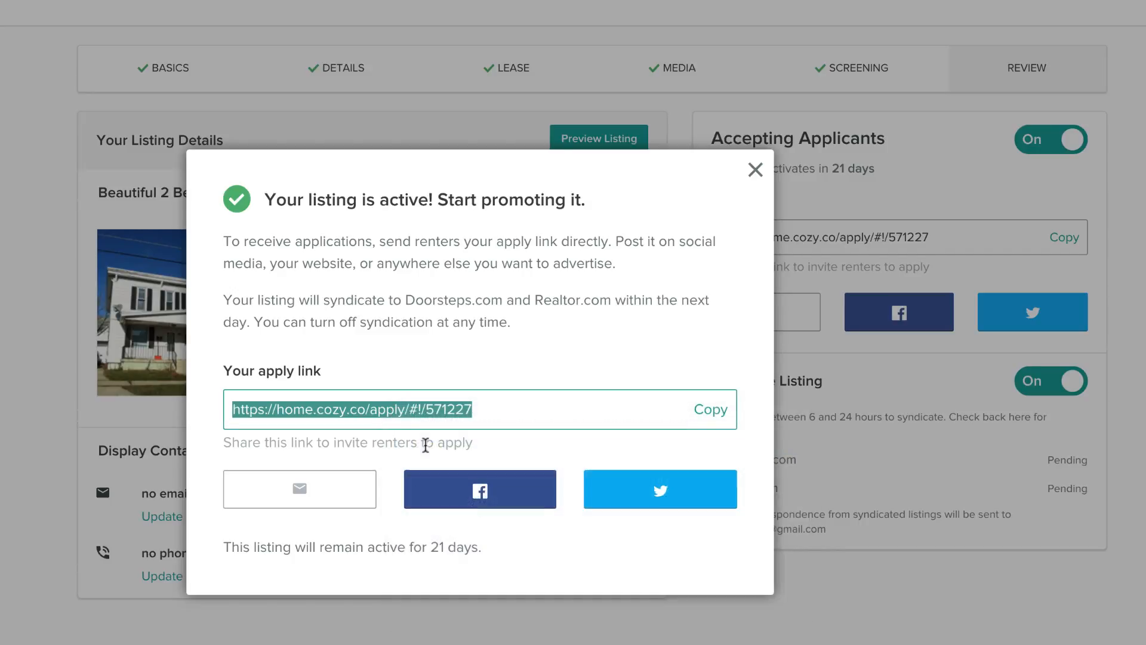
left_click(756, 172)
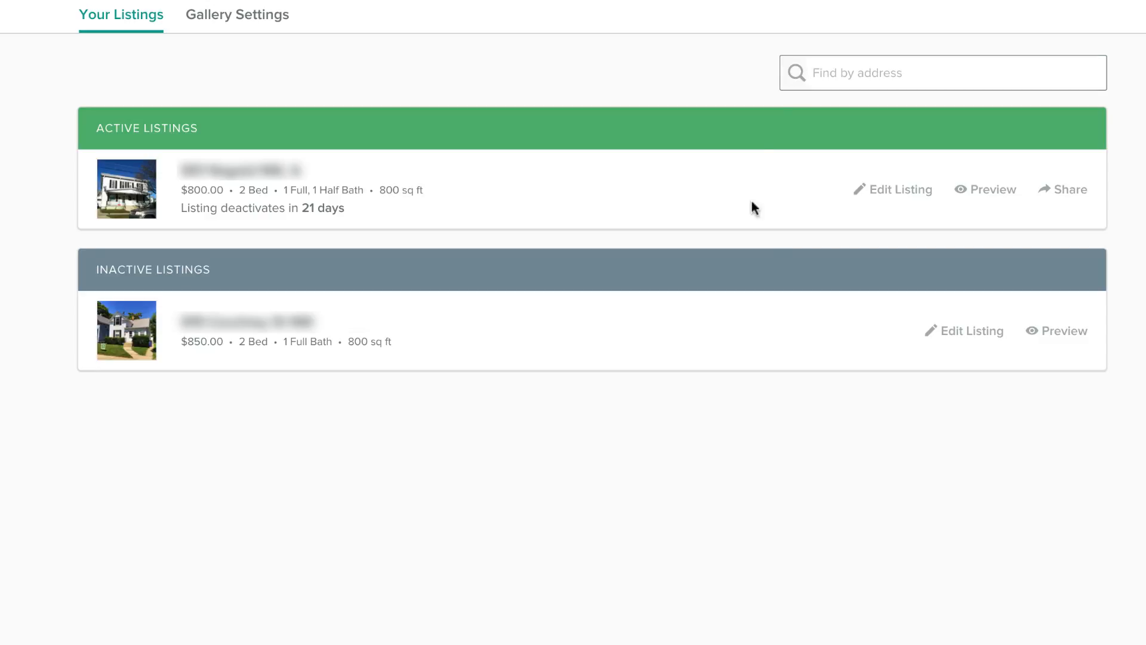
Step: Activate the inactive $850 listing by turning on Accepting Applicants, and dismiss the promotion dialog
left_click(972, 333)
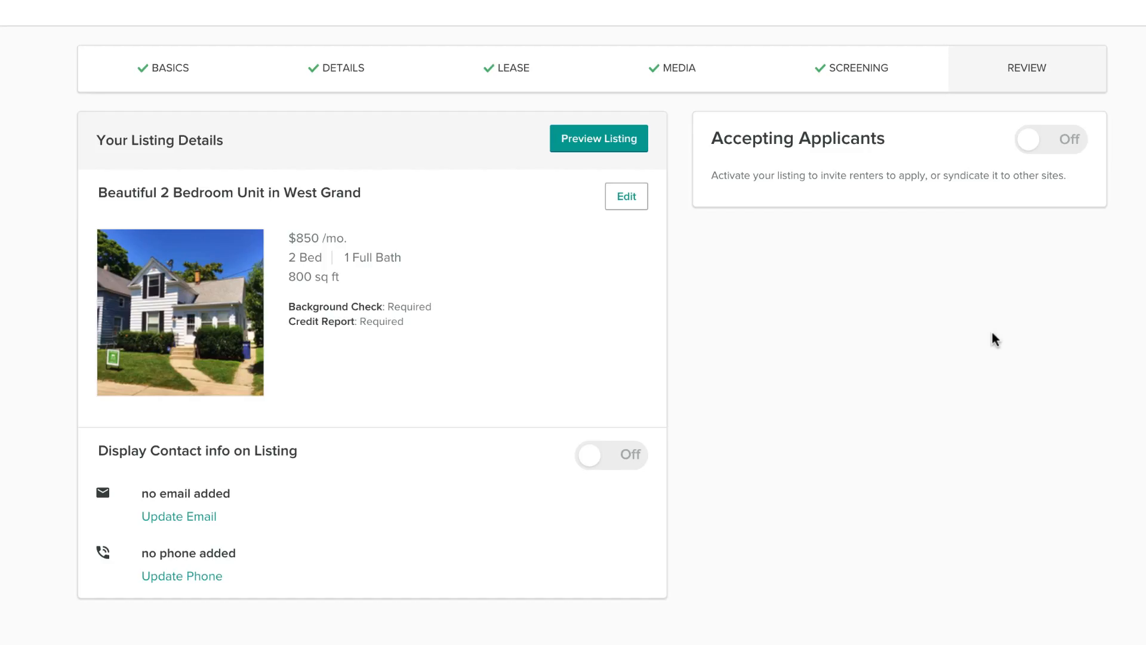
left_click(1052, 143)
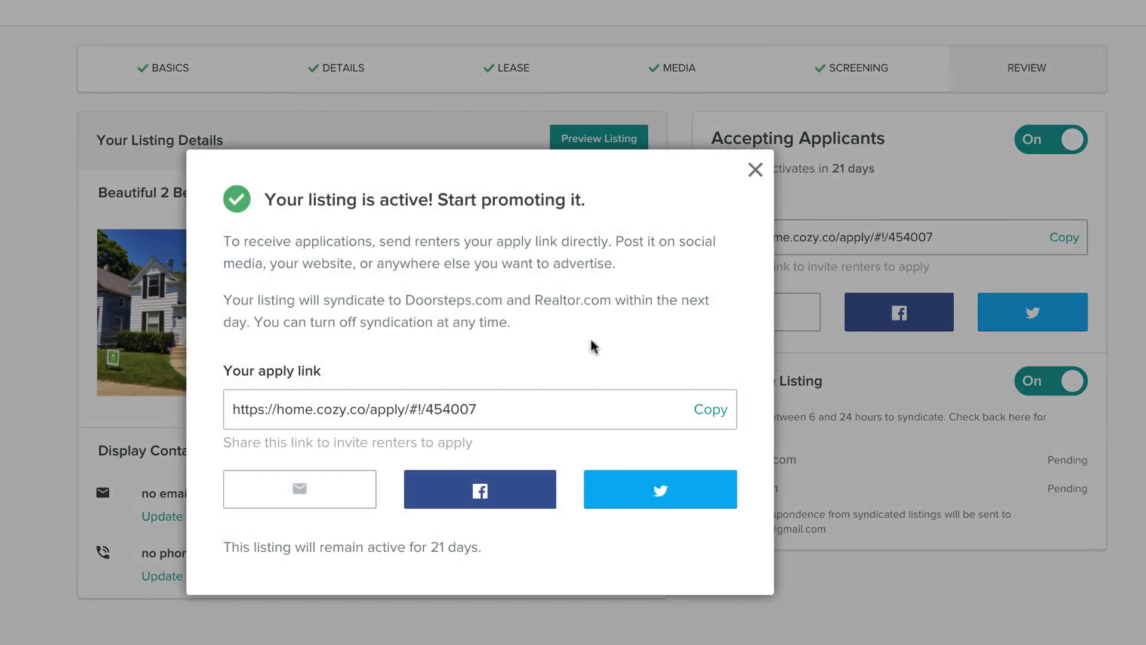
left_click(755, 168)
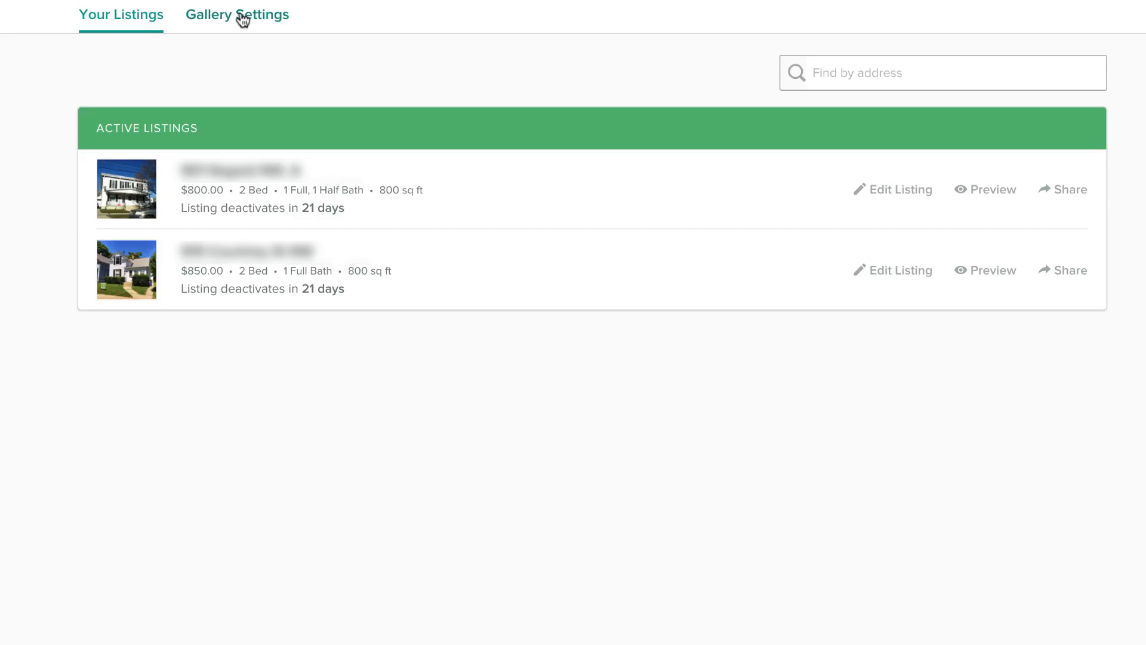
Step: Open the gallery settings for the property listings
left_click(241, 19)
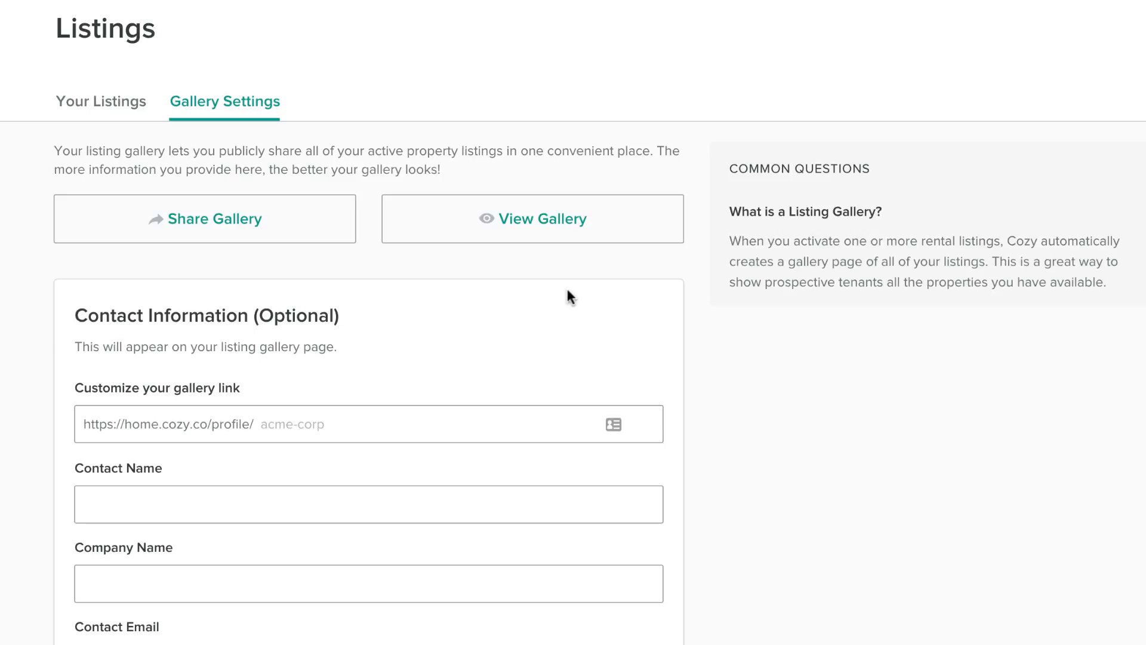
Step: View the public listing gallery and review its map and the property listings below it
left_click(552, 240)
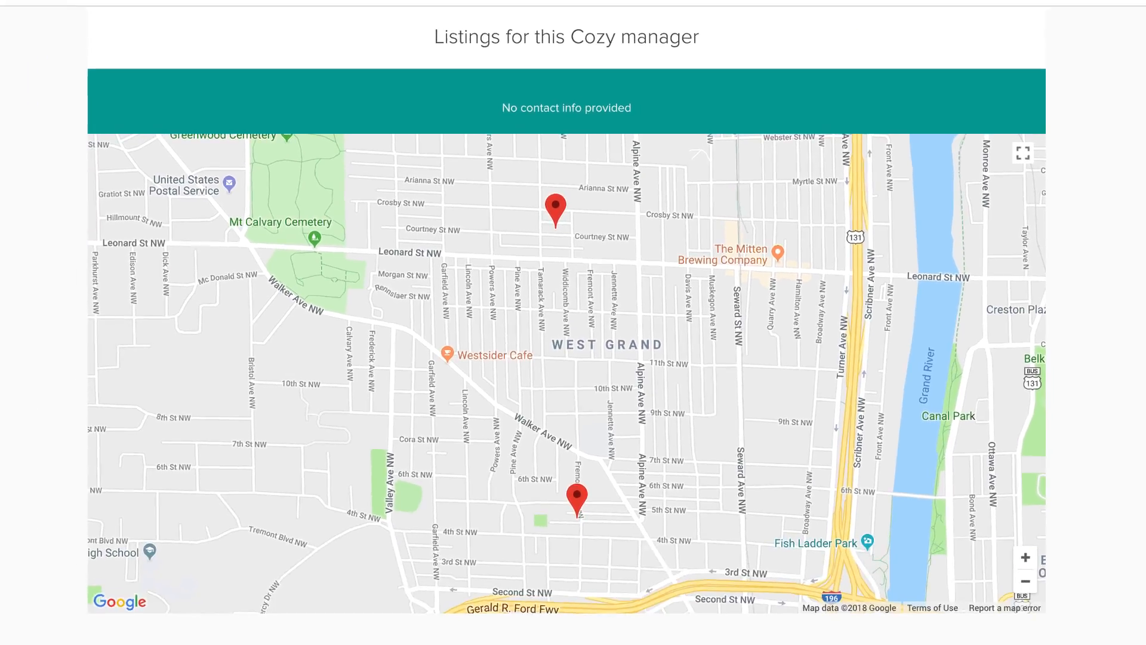
scroll(573, 322, "down", 7)
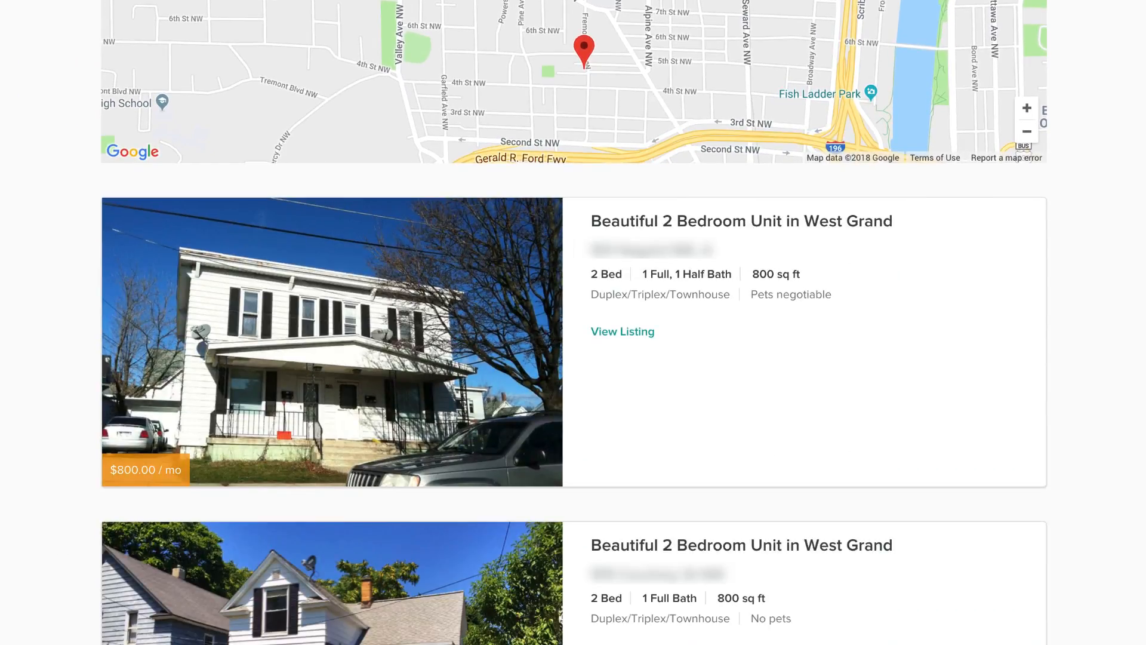
scroll(573, 323, "up", 9)
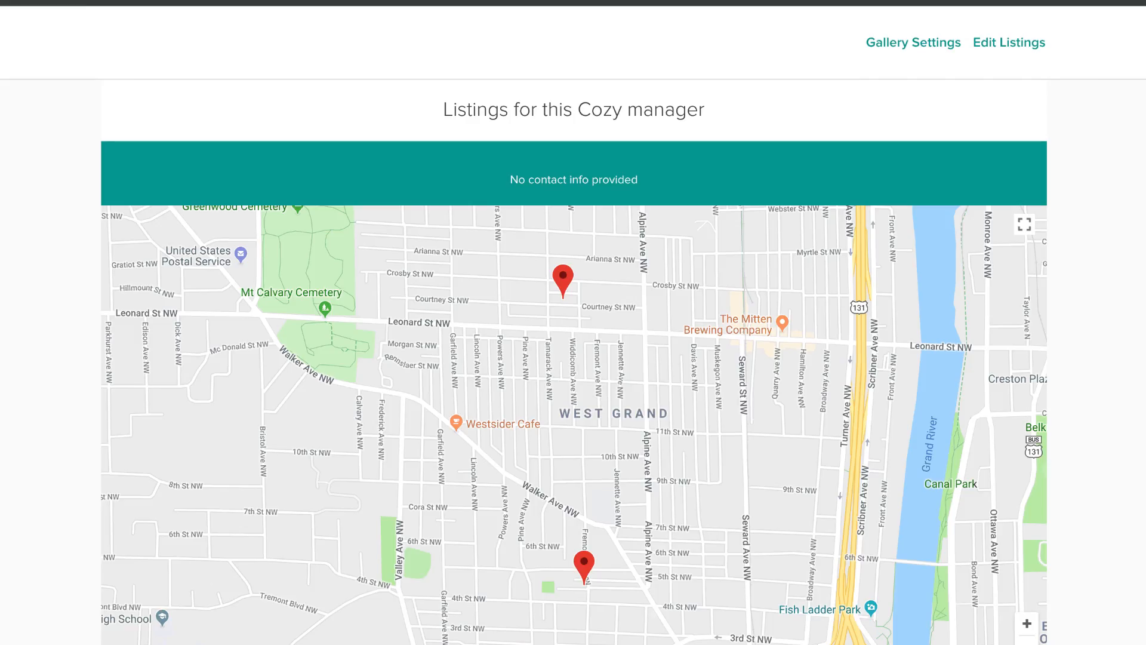
scroll(574, 322, "down", 9)
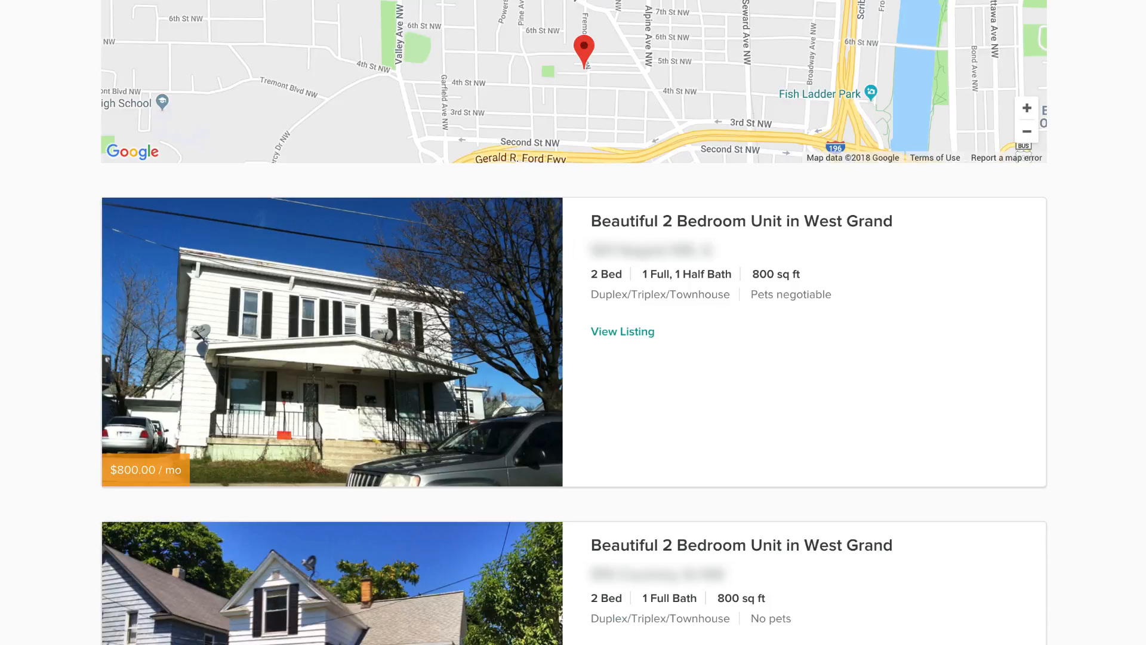
Step: Open the second gallery listing, the 2-bedroom unit with no pets, and review its photos, move-in details and application section
left_click(414, 608)
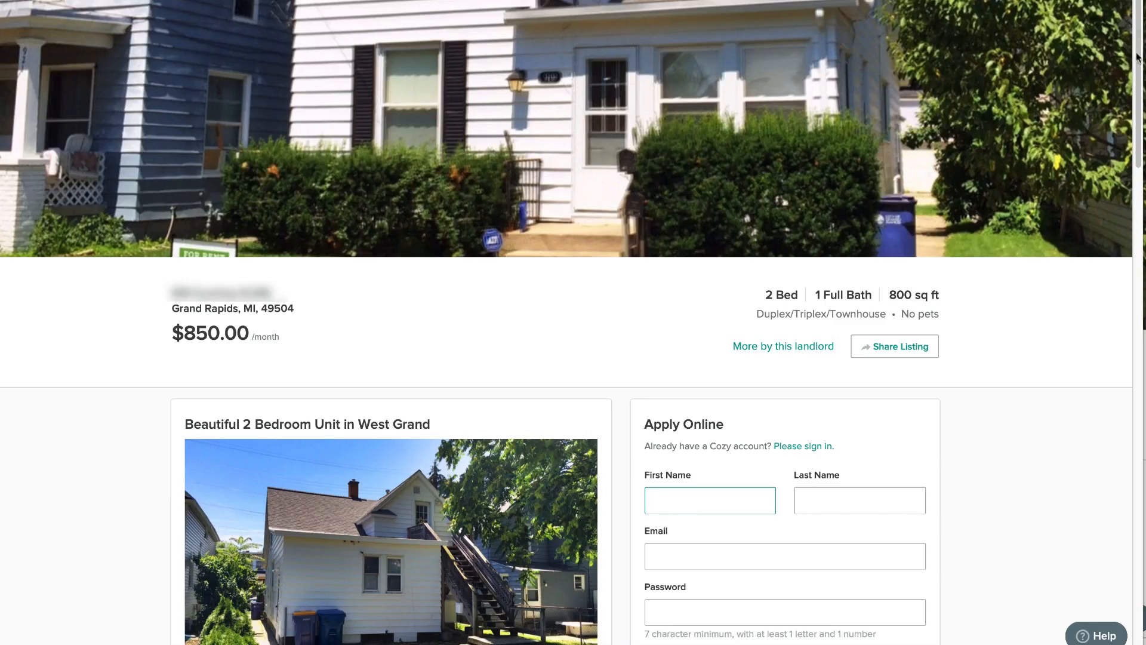
left_click_drag(1141, 83, 1136, 116)
scroll(1135, 116, "down", 3)
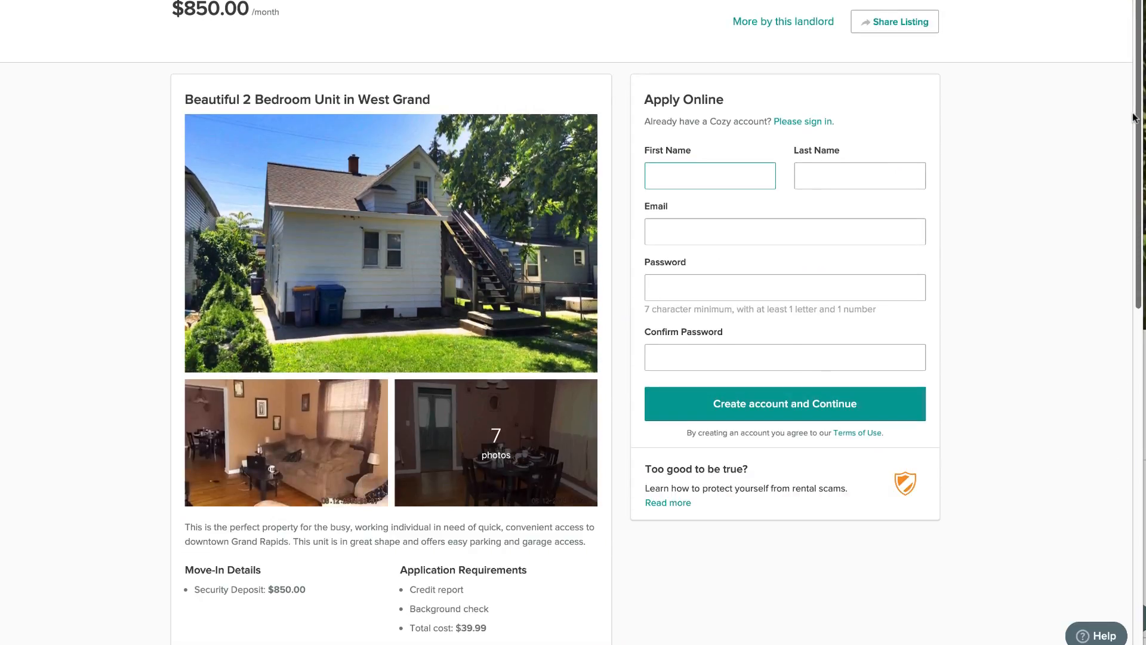